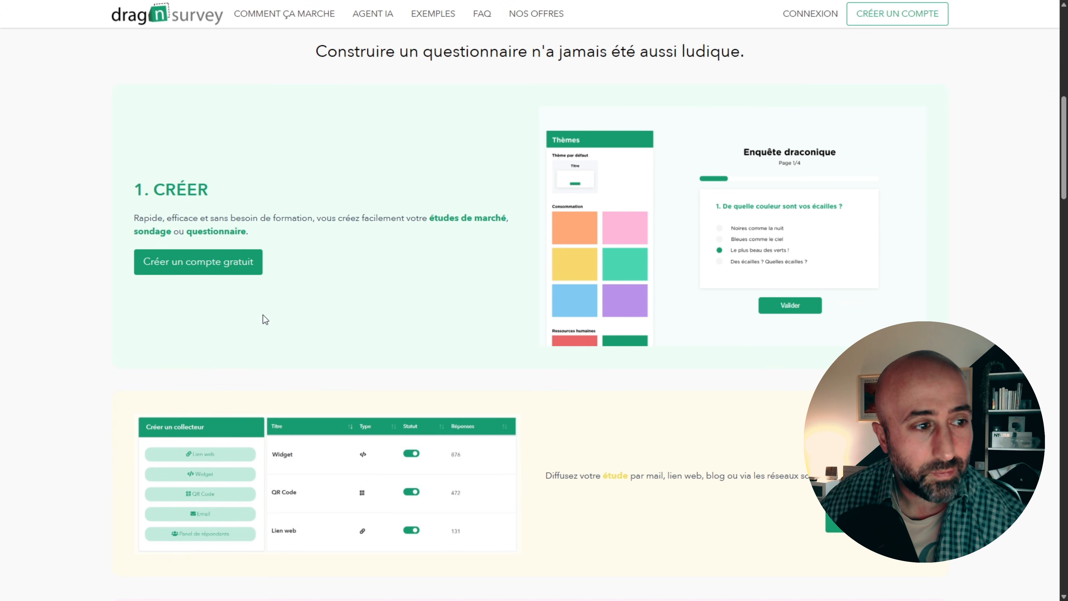
- Look through the Drag'n Survey homepage, from creating, distributing and analysing surveys to the AI, extra options and participant panel sections
{"action": "scroll", "coordinate": [727, 348], "scroll_direction": "down", "scroll_amount": 7}
{"action": "scroll", "coordinate": [685, 311], "scroll_direction": "down", "scroll_amount": 1}
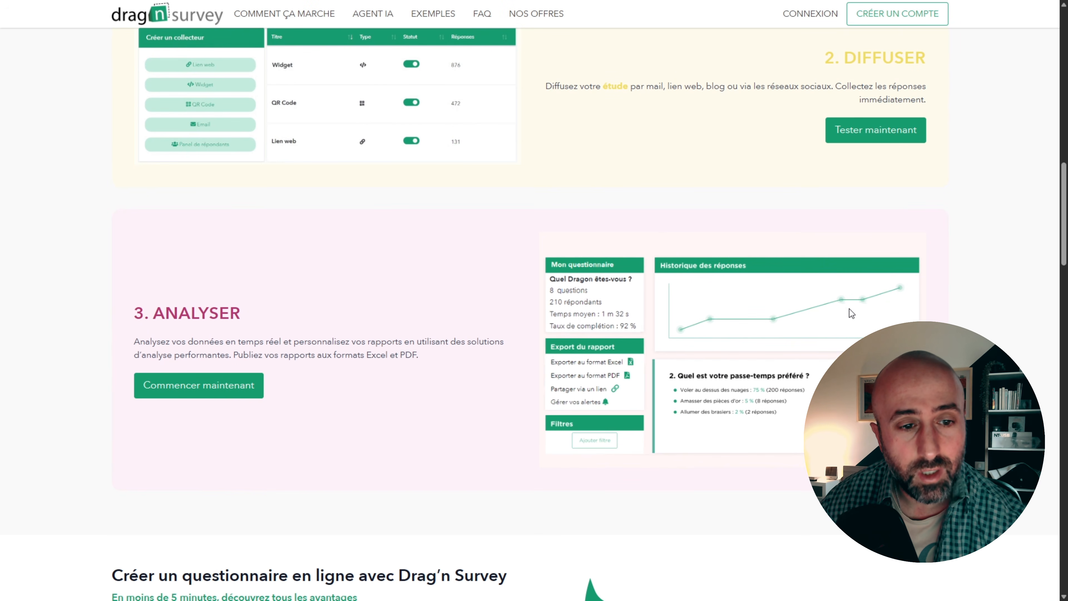
{"action": "scroll", "coordinate": [769, 313], "scroll_direction": "down", "scroll_amount": 2}
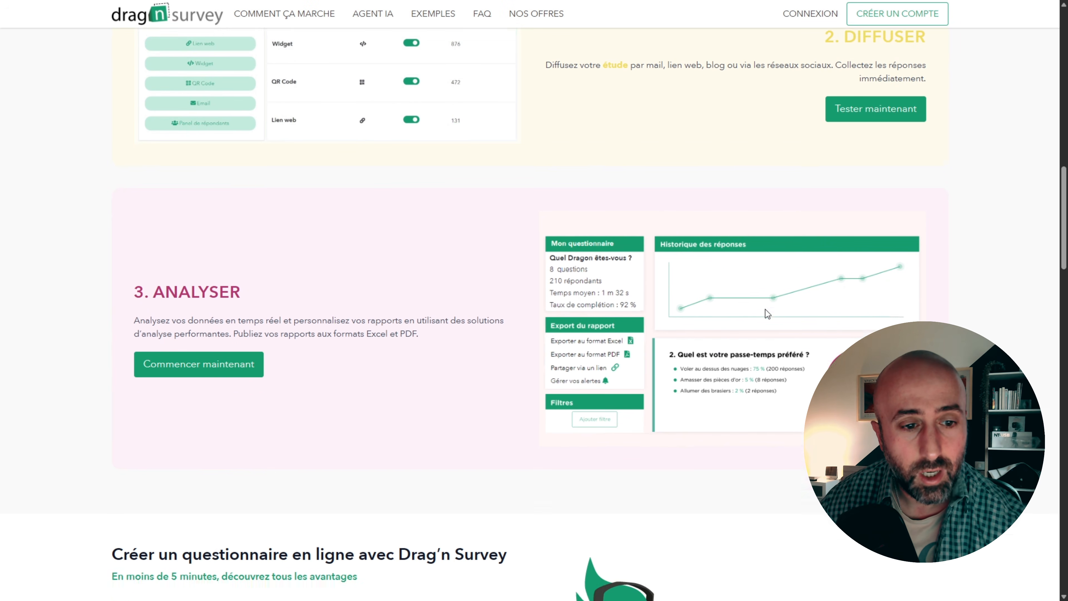
{"action": "scroll", "coordinate": [763, 305], "scroll_direction": "down", "scroll_amount": 7}
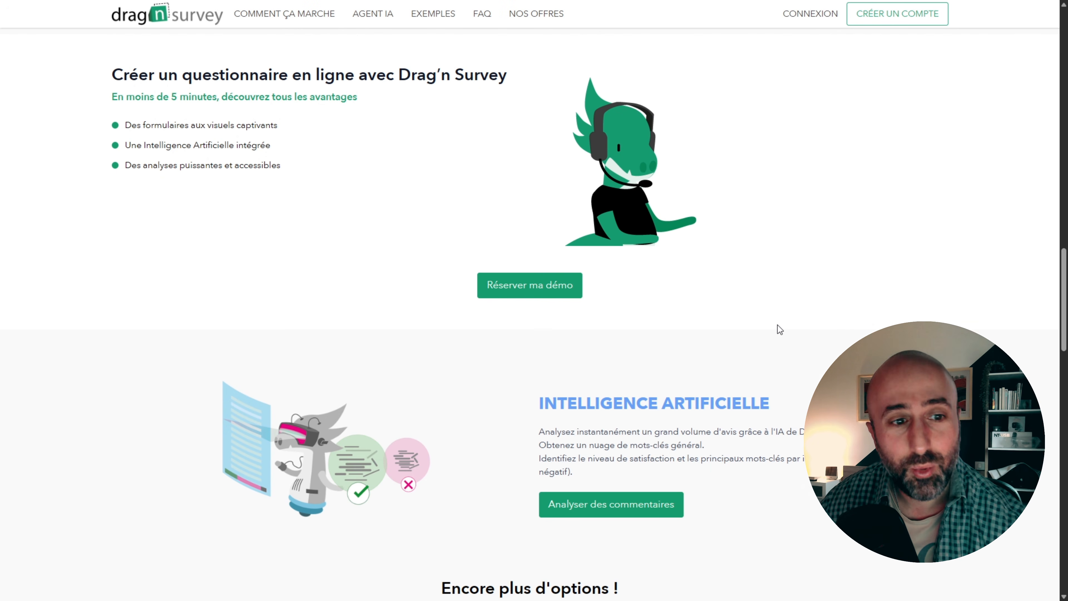
{"action": "scroll", "coordinate": [780, 329], "scroll_direction": "down", "scroll_amount": 1}
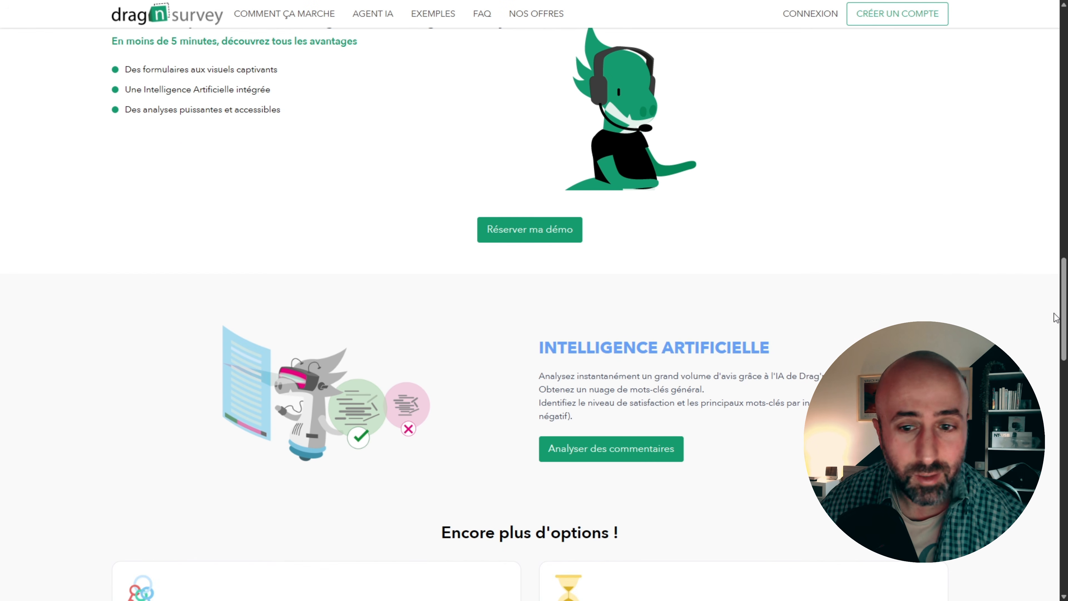
{"action": "scroll", "coordinate": [1055, 318], "scroll_direction": "down", "scroll_amount": 8}
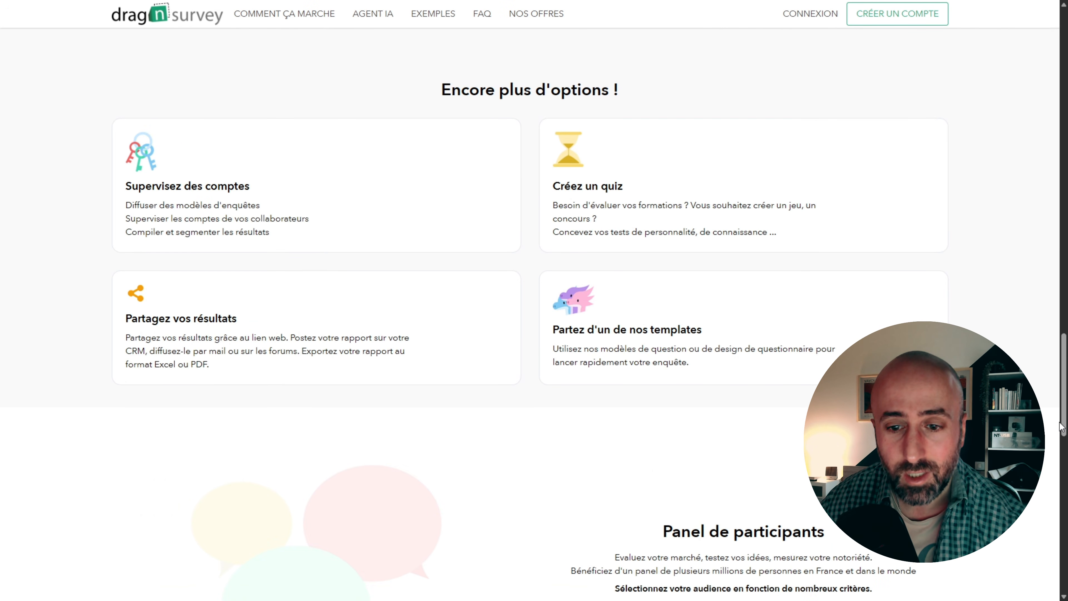
{"action": "left_click_drag", "start_coordinate": [1062, 423], "coordinate": [1056, 68]}
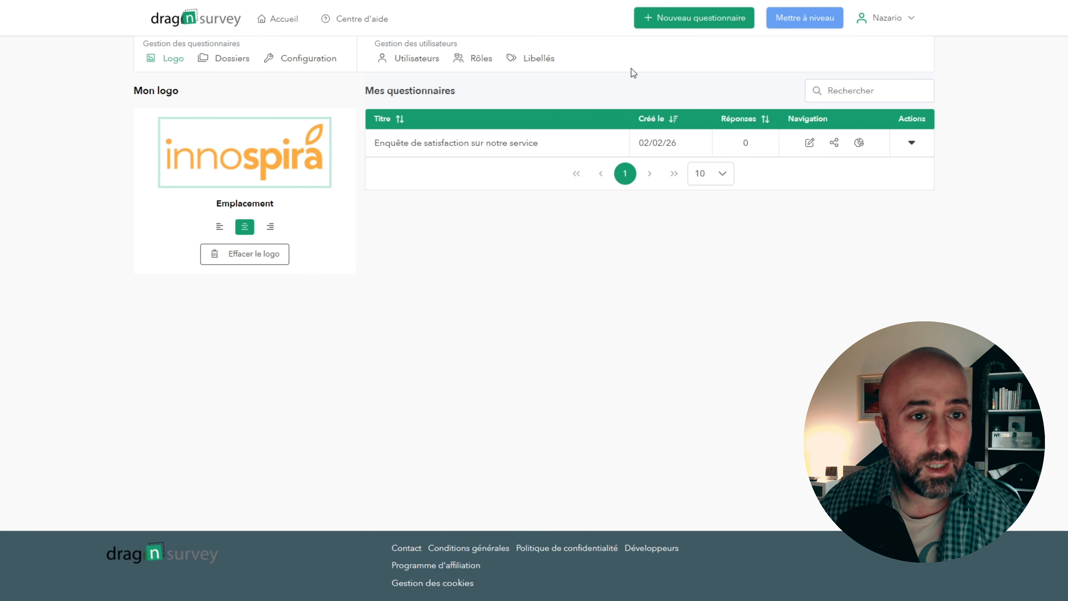
- View the questionnaire folders and the dashboard's column and questionnaire configuration options
{"action": "left_click", "coordinate": [235, 62]}
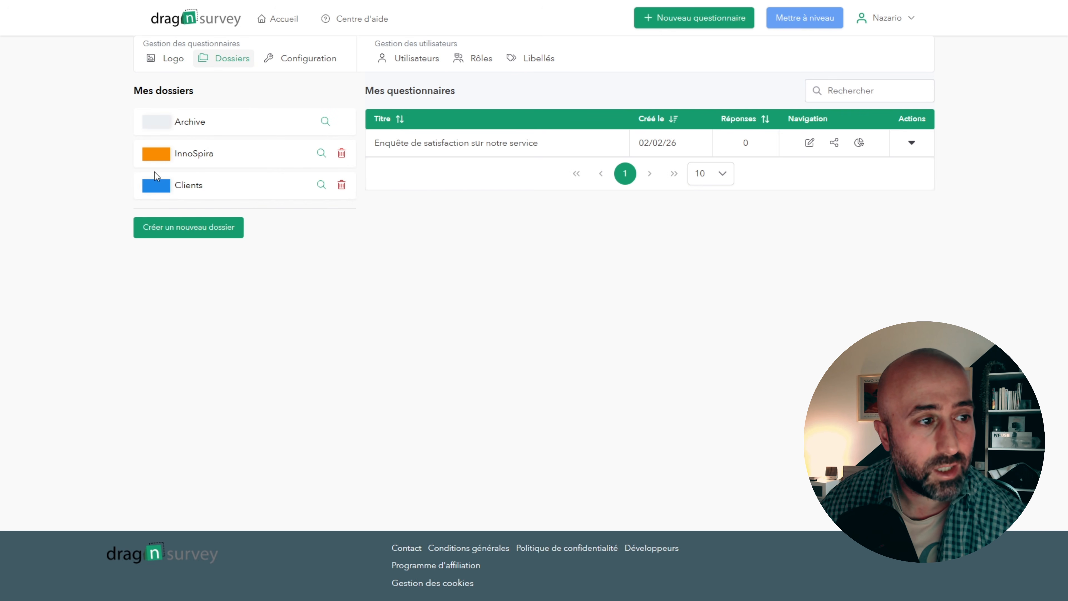
{"action": "left_click", "coordinate": [309, 63]}
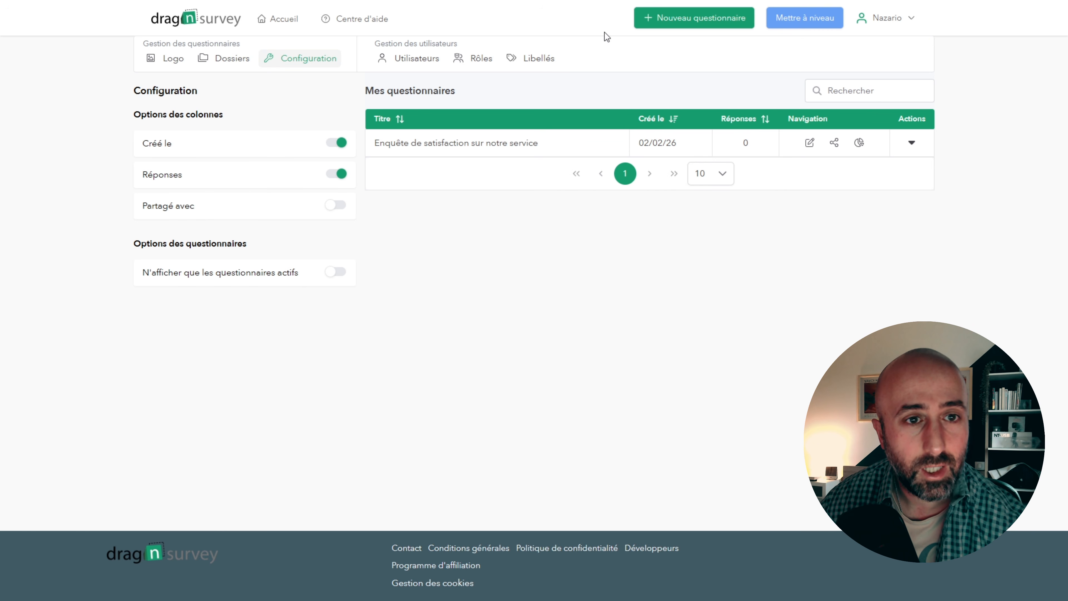
- Generate a new questionnaire with AI from "Je veux créer une enquête de satisfaction pour m'assurer que les clients soient satisfaits du service rendu."
{"action": "left_click", "coordinate": [701, 25]}
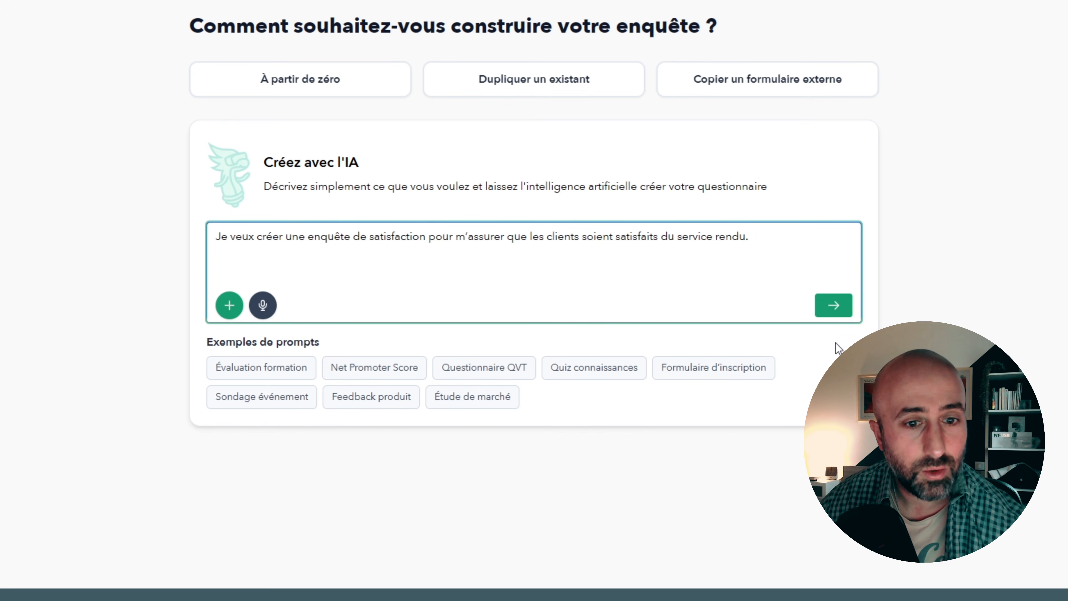
{"action": "left_click", "coordinate": [834, 305]}
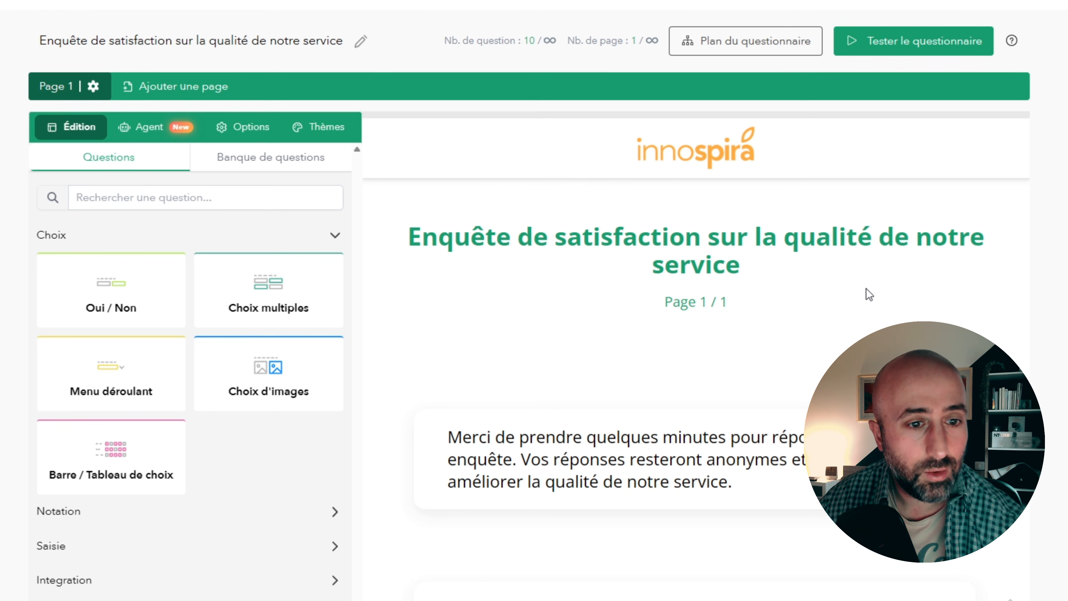
- Review the generated satisfaction survey from the introduction message through the question on priority improvements
{"action": "scroll", "coordinate": [758, 263], "scroll_direction": "down", "scroll_amount": 4}
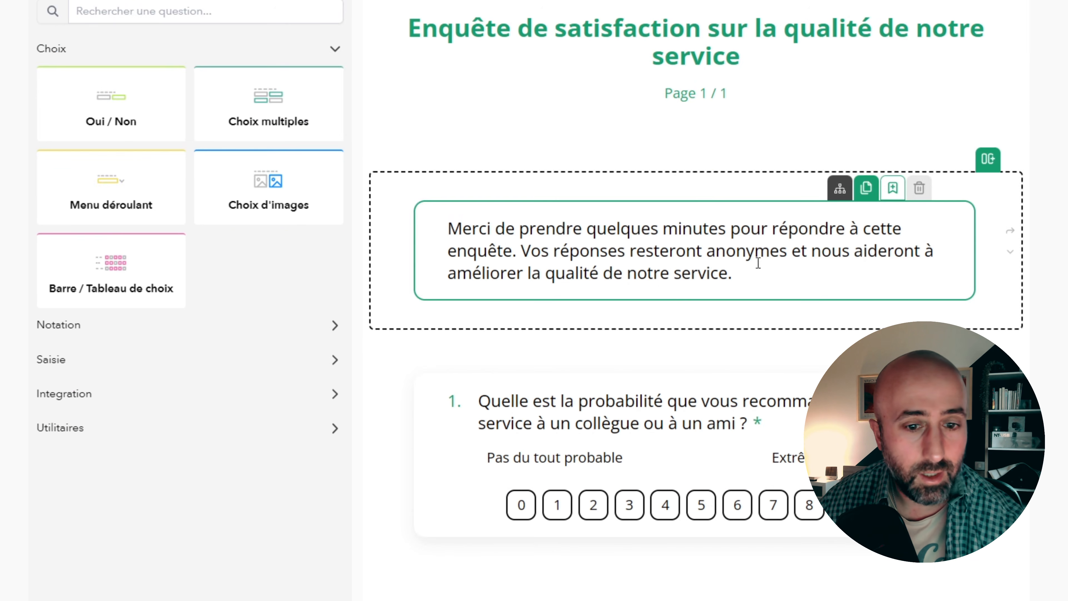
{"action": "scroll", "coordinate": [1064, 261], "scroll_direction": "down", "scroll_amount": 3}
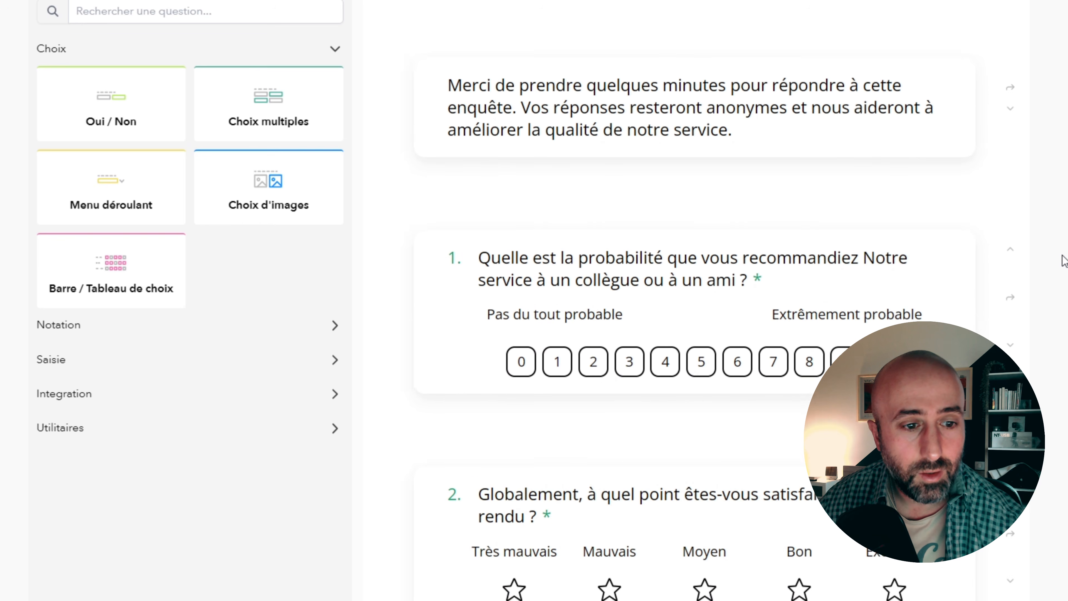
{"action": "scroll", "coordinate": [1063, 260], "scroll_direction": "down", "scroll_amount": 4}
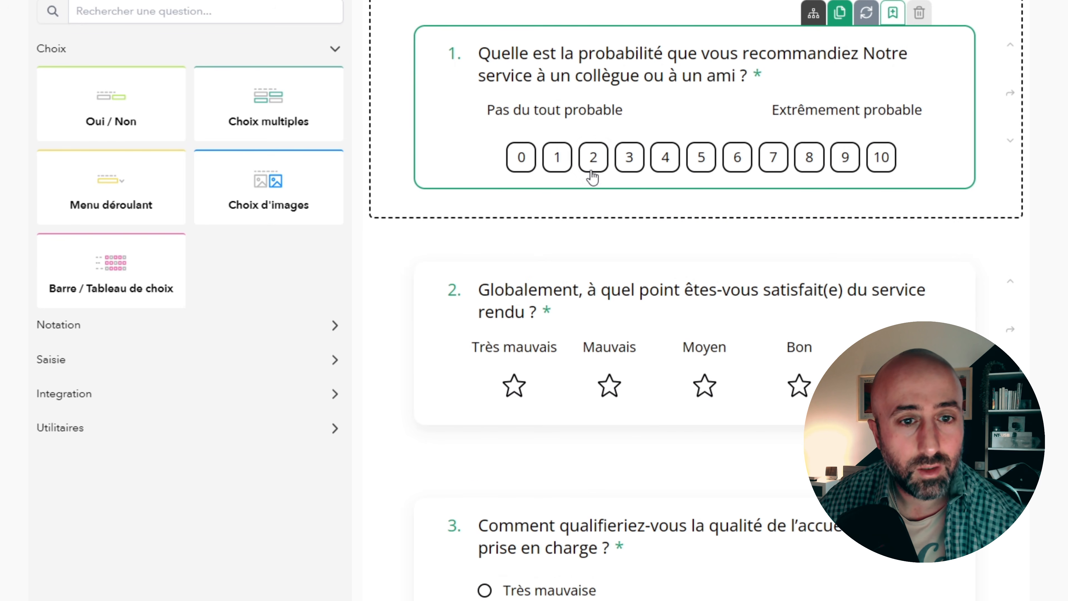
{"action": "left_click", "coordinate": [946, 305]}
{"action": "scroll", "coordinate": [787, 315], "scroll_direction": "down", "scroll_amount": 3}
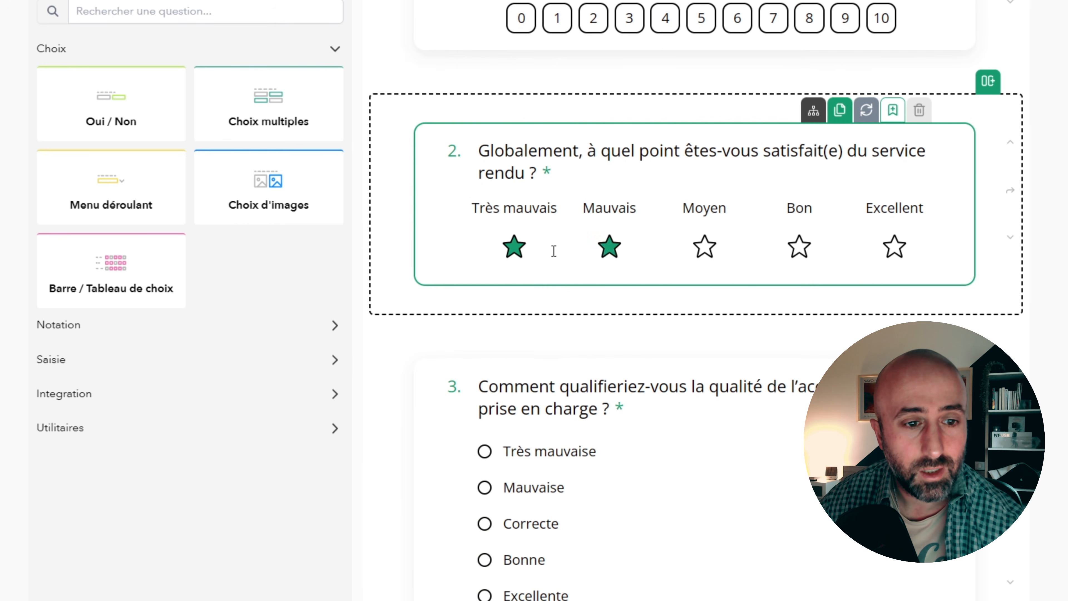
{"action": "scroll", "coordinate": [882, 270], "scroll_direction": "down", "scroll_amount": 3}
{"action": "left_click", "coordinate": [882, 288]}
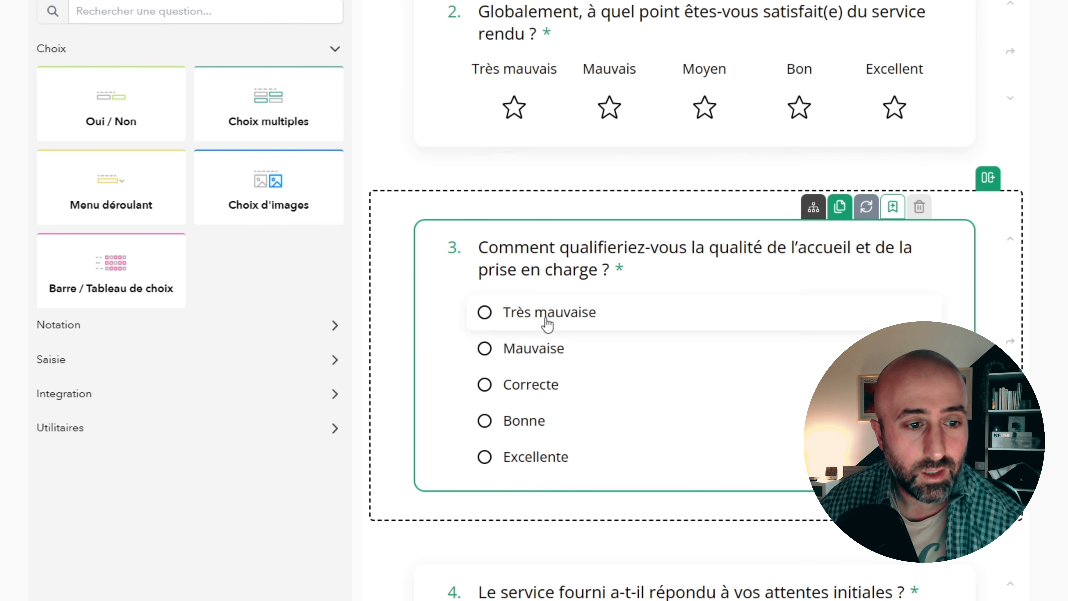
{"action": "scroll", "coordinate": [601, 349], "scroll_direction": "down", "scroll_amount": 3}
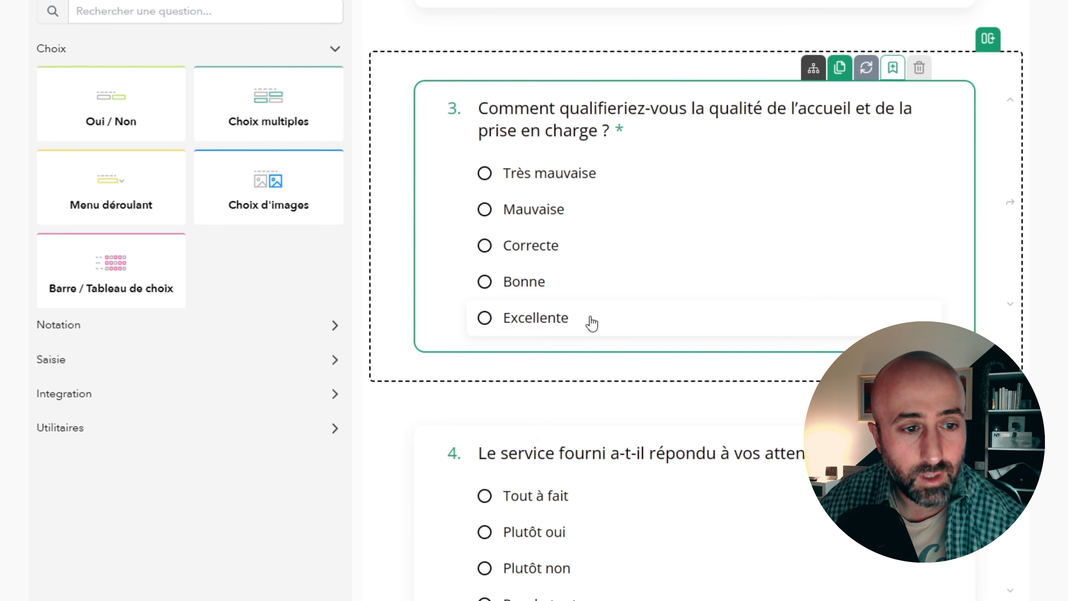
{"action": "scroll", "coordinate": [615, 334], "scroll_direction": "down", "scroll_amount": 3}
{"action": "left_click", "coordinate": [622, 415]}
{"action": "scroll", "coordinate": [622, 415], "scroll_direction": "down", "scroll_amount": 6}
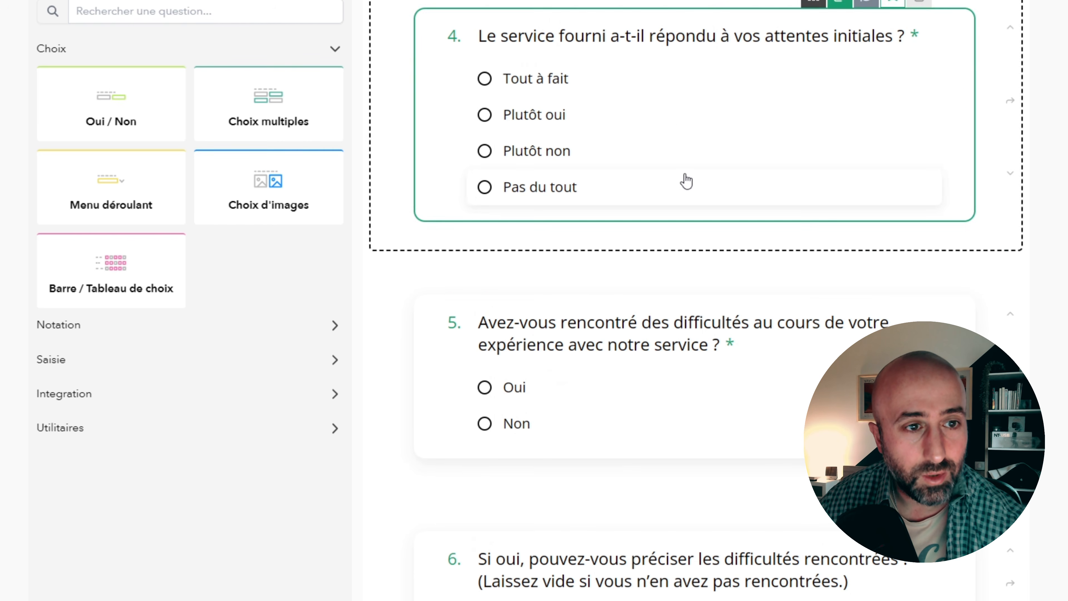
{"action": "left_click", "coordinate": [639, 374]}
{"action": "scroll", "coordinate": [640, 376], "scroll_direction": "down", "scroll_amount": 3}
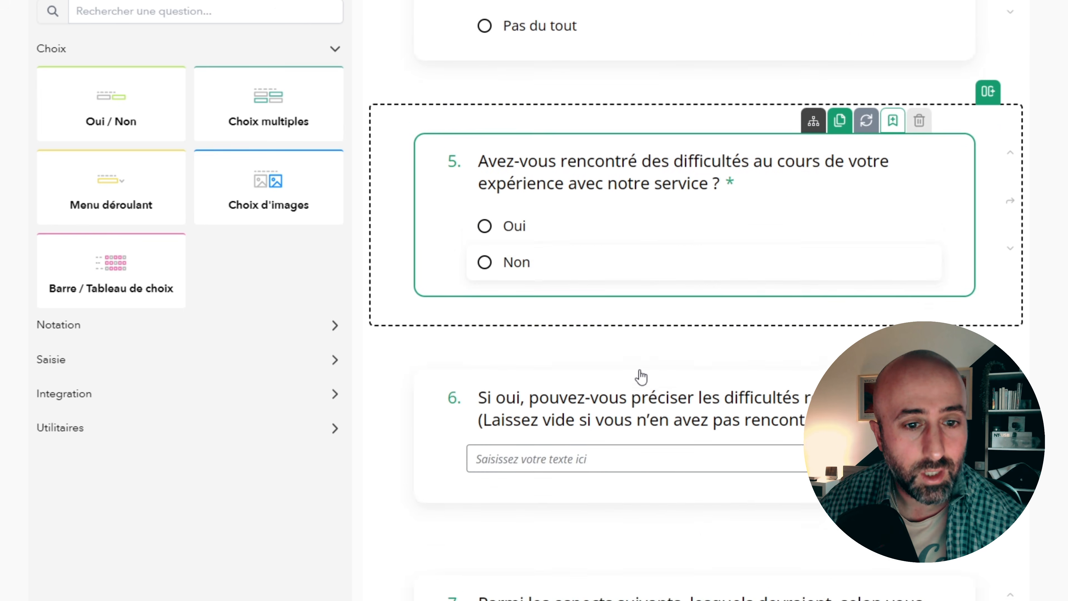
{"action": "scroll", "coordinate": [640, 377], "scroll_direction": "down", "scroll_amount": 5}
{"action": "left_click", "coordinate": [646, 252]}
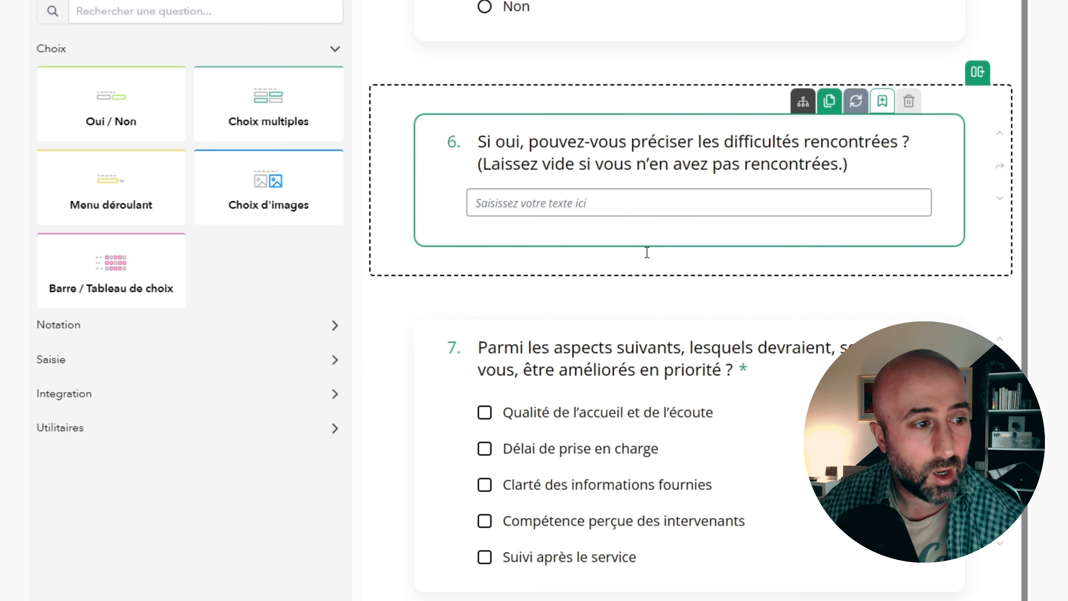
- Ask the AI agent "Peux tu simplifier l'enquete pour passer à 5 questions. Prends les questions les plus impactantes"
{"action": "scroll", "coordinate": [646, 253], "scroll_direction": "up", "scroll_amount": 20}
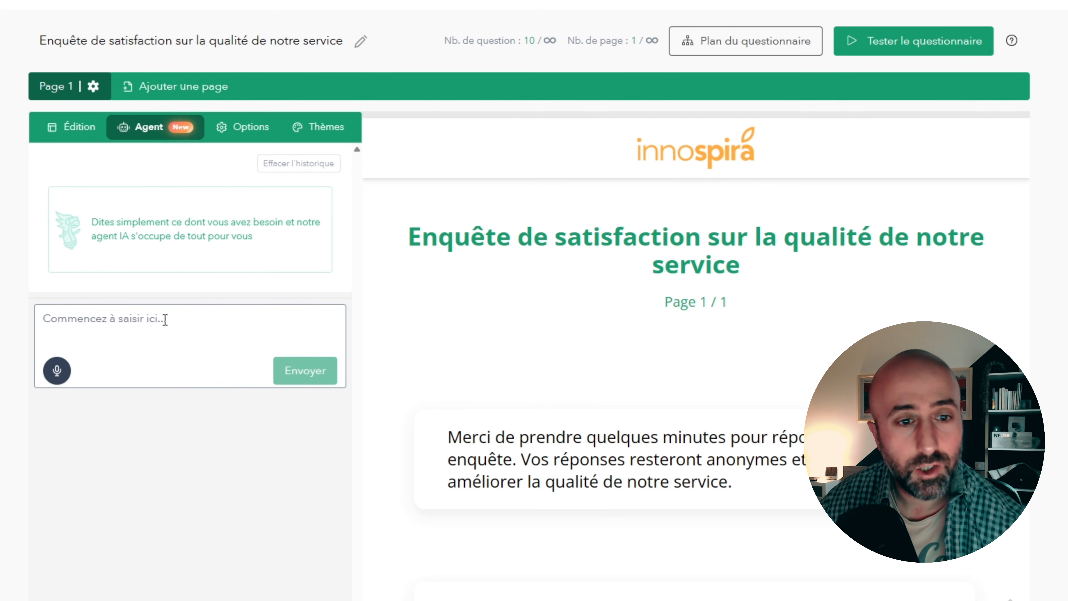
{"action": "left_click", "coordinate": [179, 332]}
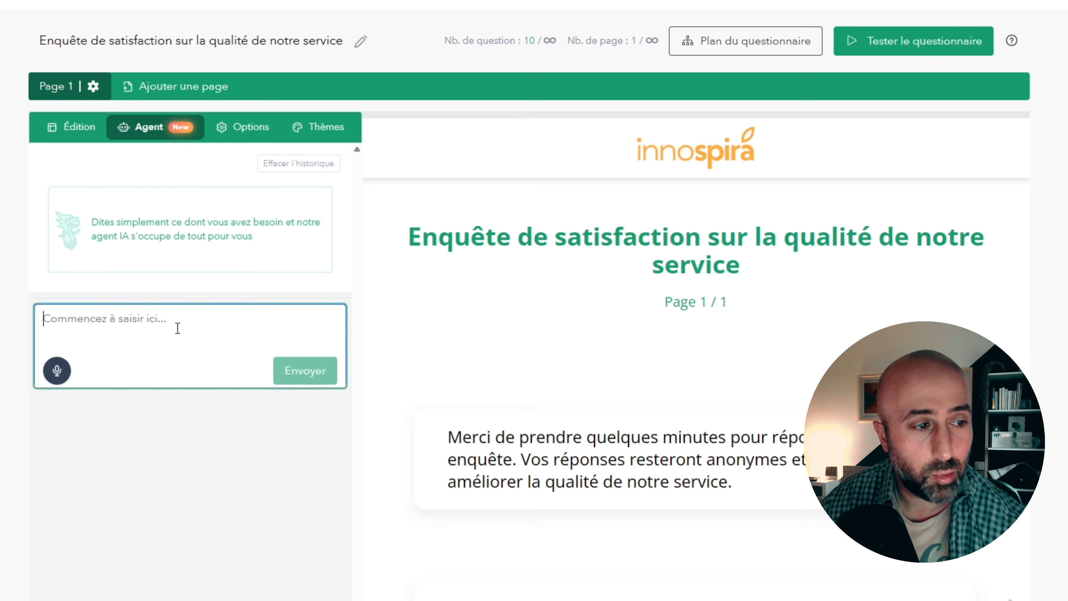
{"action": "type", "text": "Peux tu "}
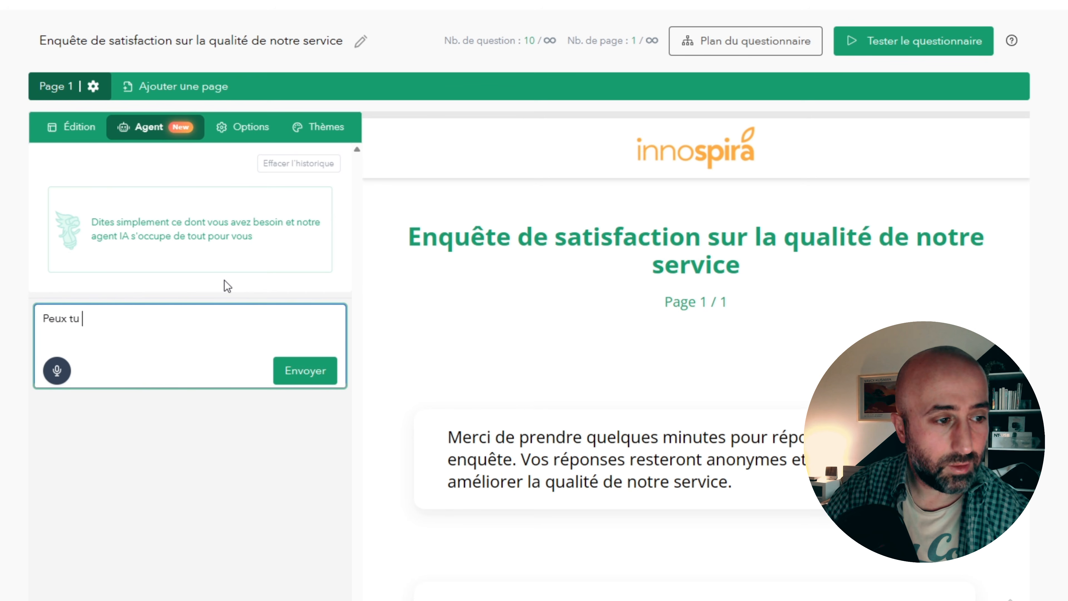
{"action": "type", "text": "simplifier l'enquet"}
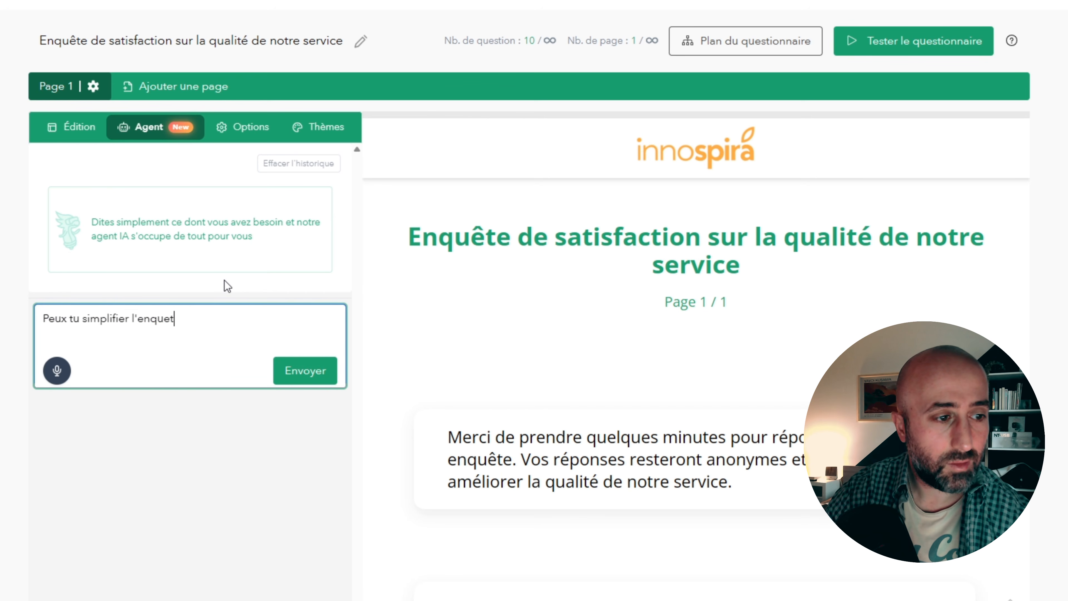
{"action": "type", "text": "e pour passer à"}
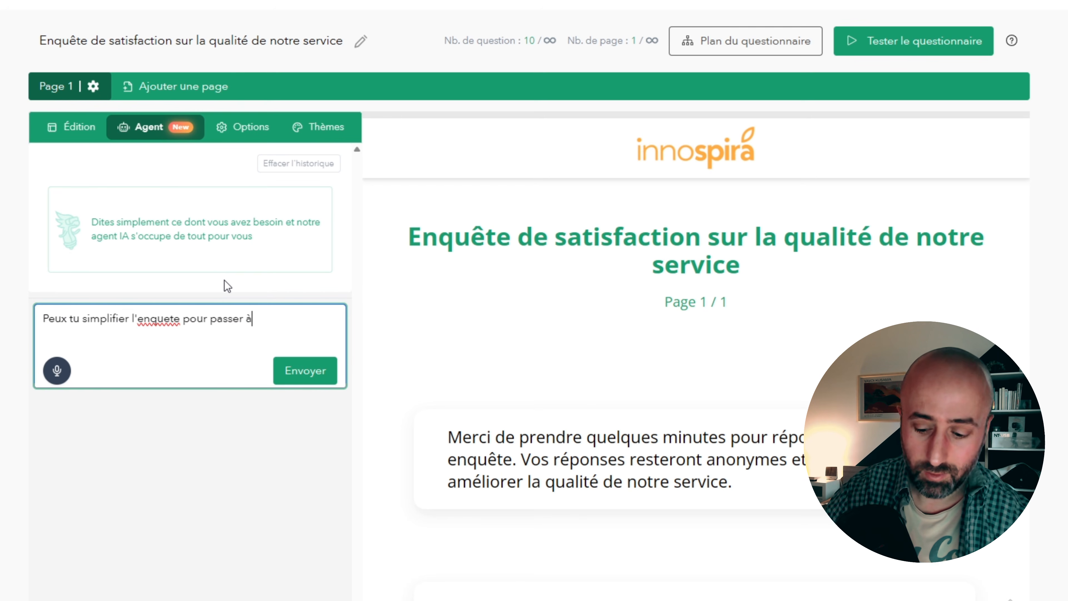
{"action": "type", "text": " 5 questions. "}
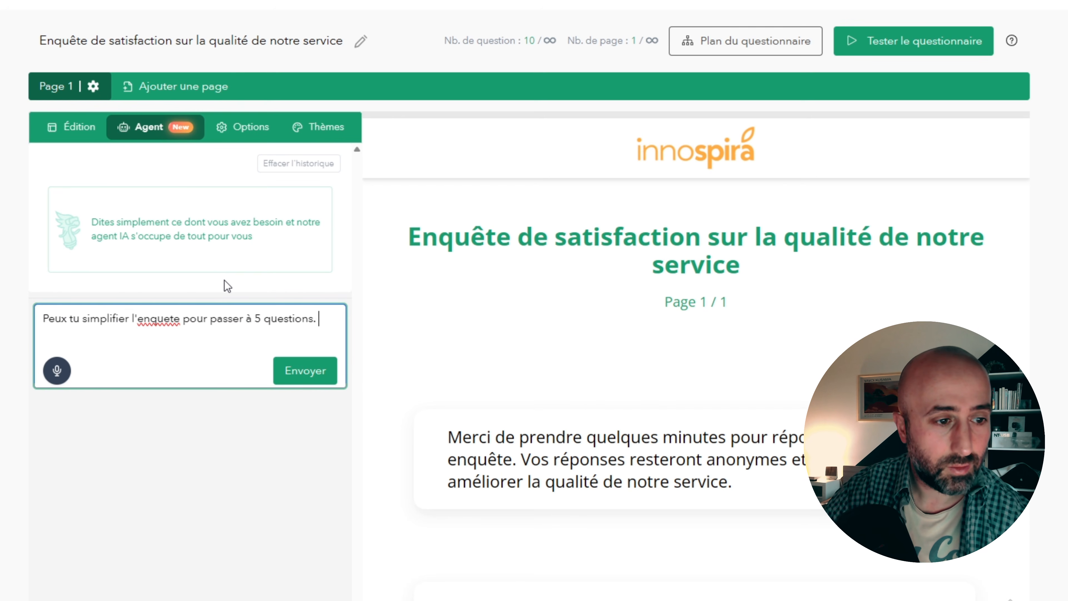
{"action": "type", "text": "Prends les questions"}
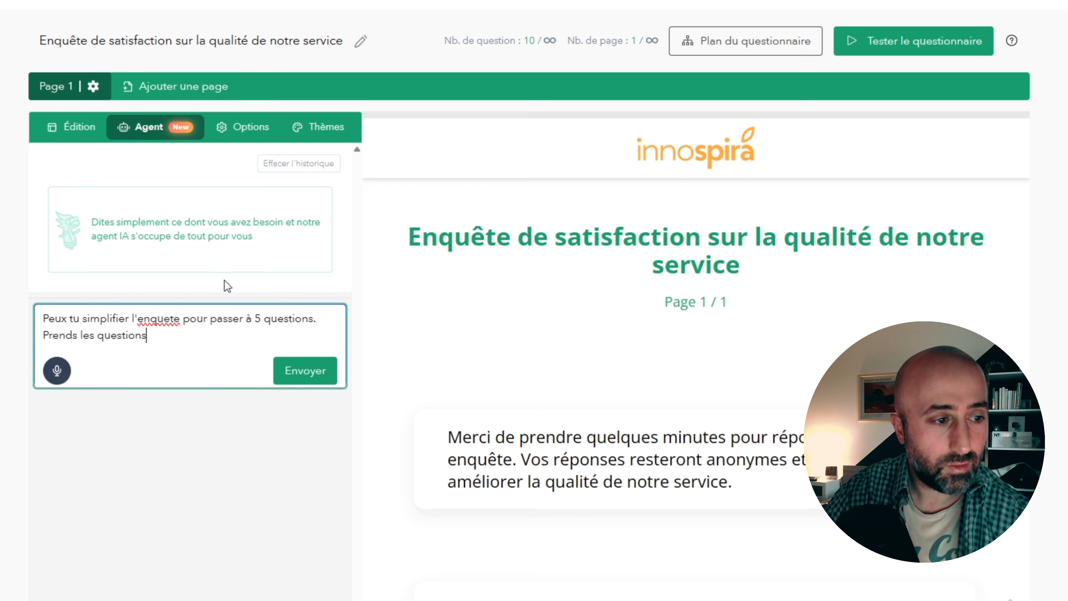
{"action": "type", "text": " les plus impactantes"}
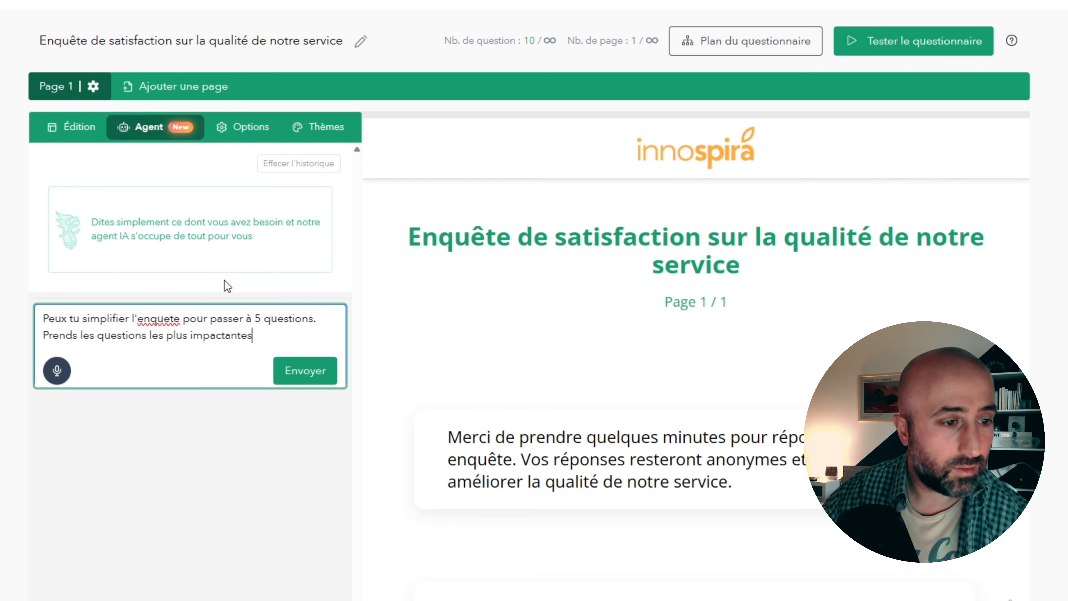
{"action": "left_click", "coordinate": [304, 372]}
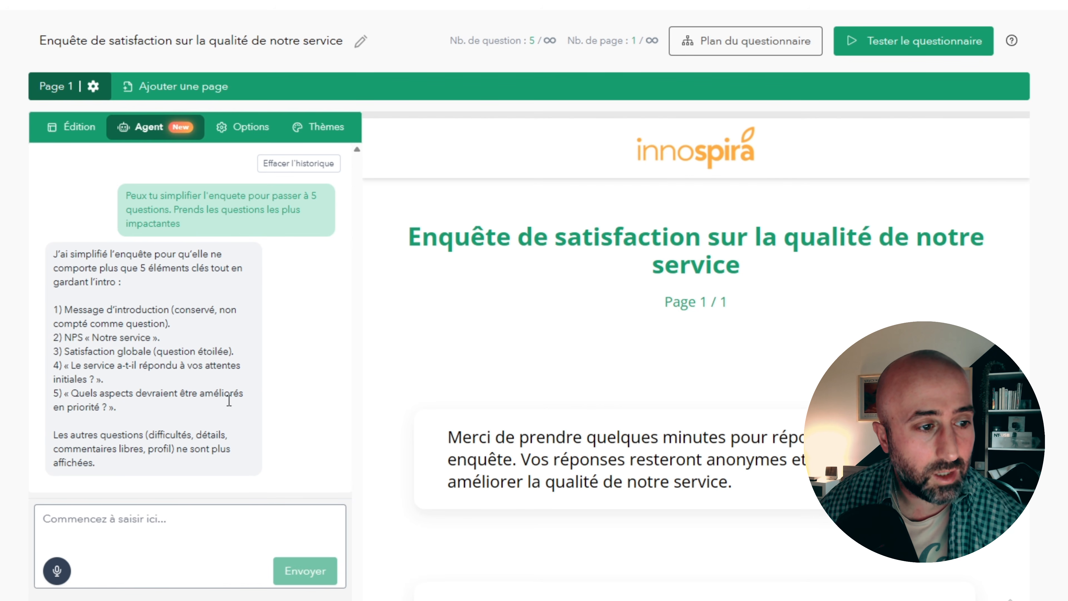
- Review the questions kept in the simplified survey, down to the end of the page and back
{"action": "scroll", "coordinate": [1031, 328], "scroll_direction": "down", "scroll_amount": 5}
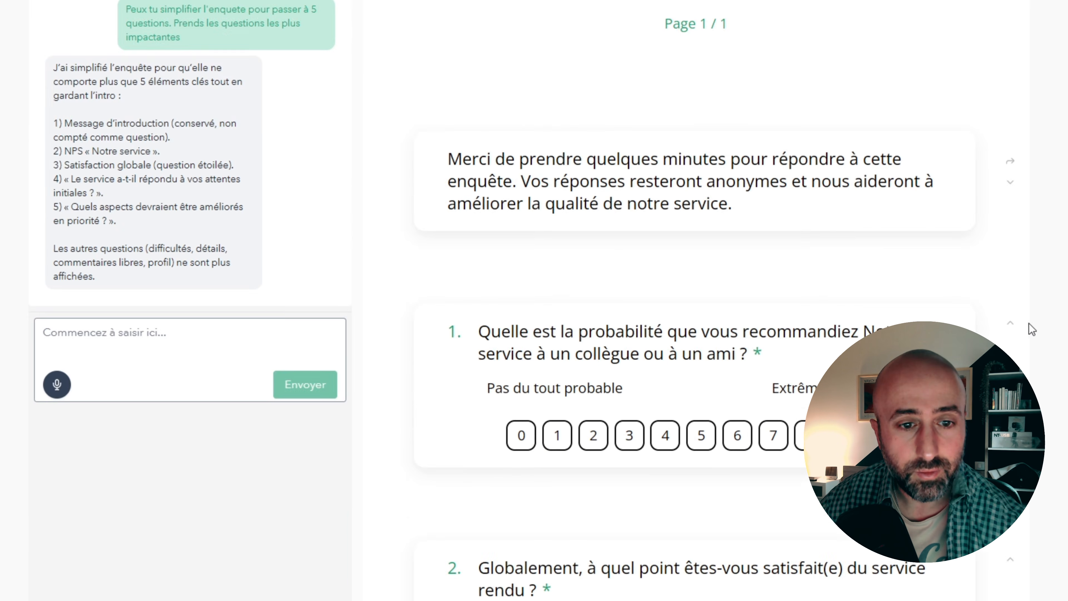
{"action": "scroll", "coordinate": [1034, 336], "scroll_direction": "down", "scroll_amount": 20}
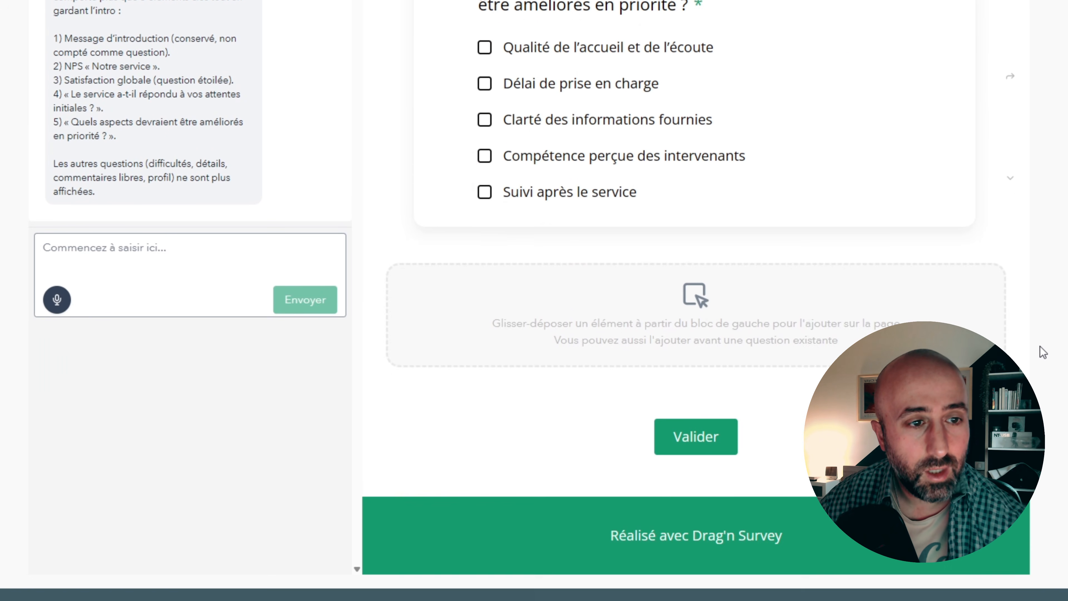
{"action": "scroll", "coordinate": [1040, 347], "scroll_direction": "up", "scroll_amount": 3}
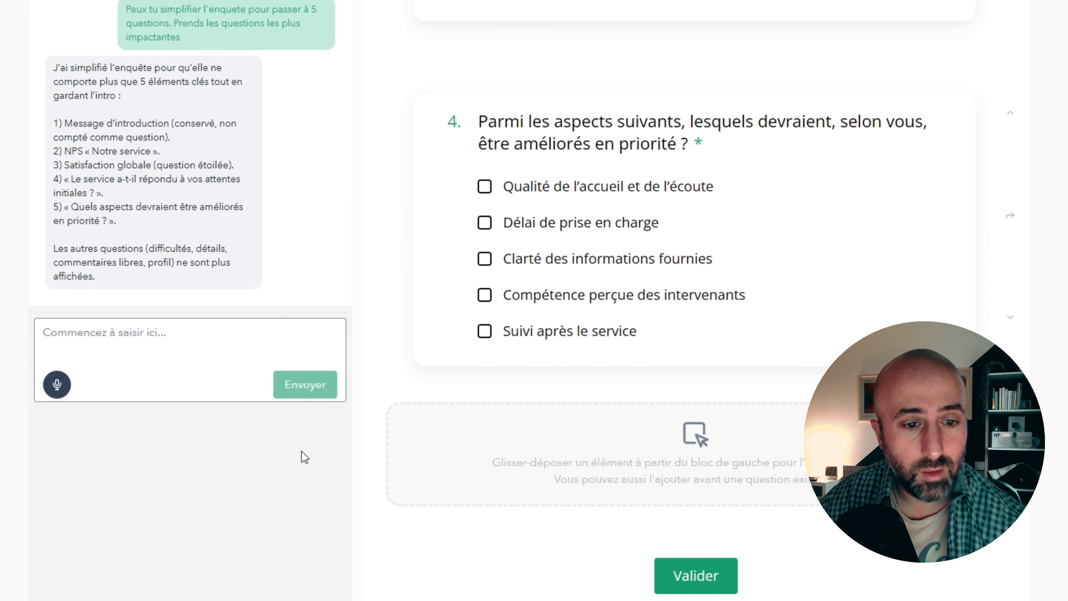
{"action": "scroll", "coordinate": [505, 553], "scroll_direction": "up", "scroll_amount": 9}
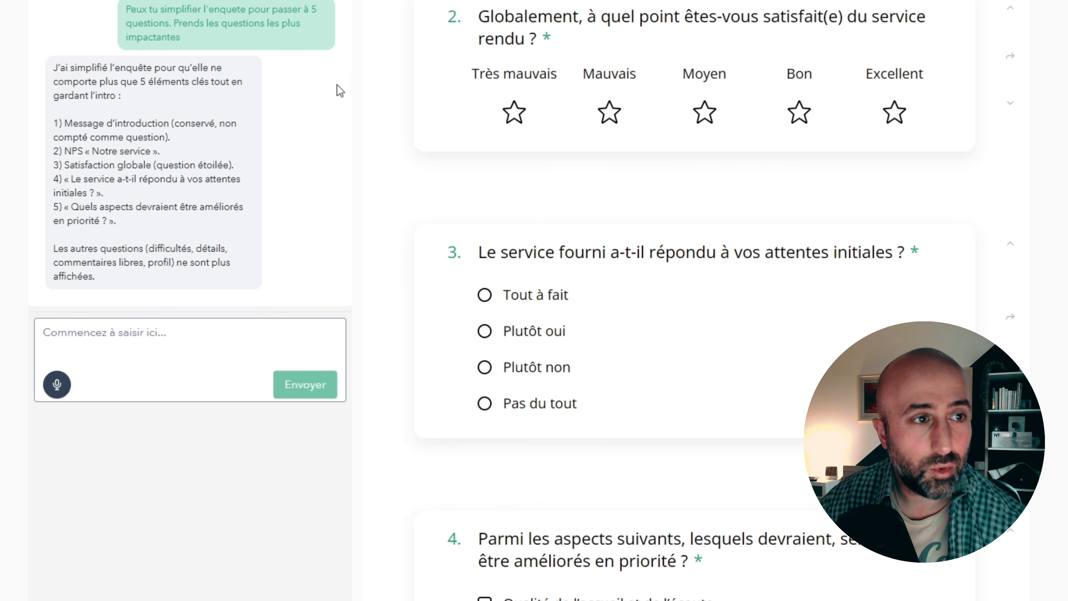
{"action": "scroll", "coordinate": [579, 321], "scroll_direction": "up", "scroll_amount": 15}
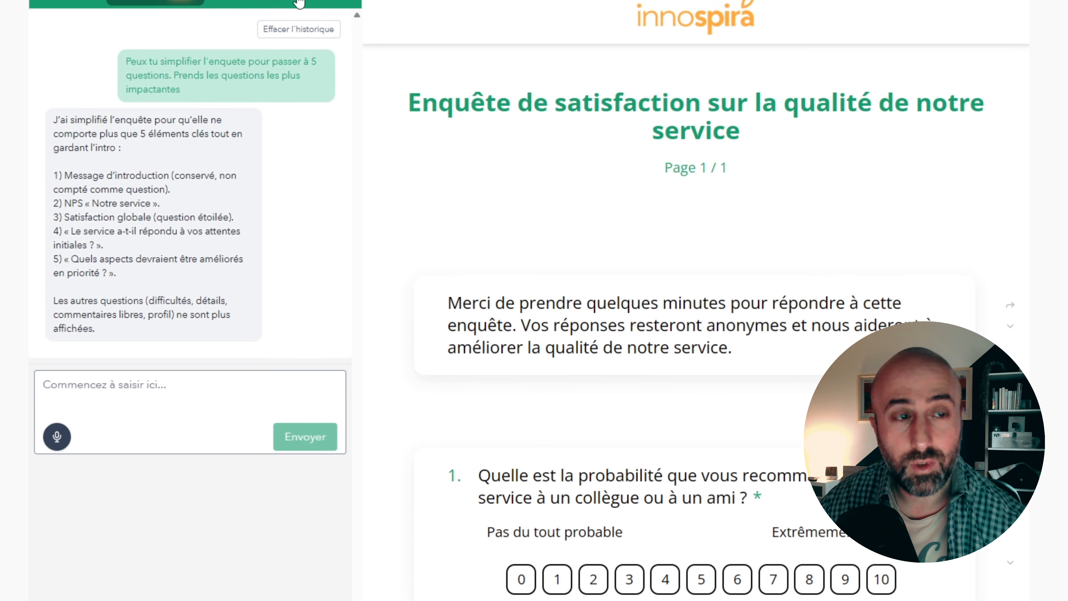
- Turn off the logo display (Afficher le logo) in the questionnaire's general options
{"action": "left_click", "coordinate": [261, 4]}
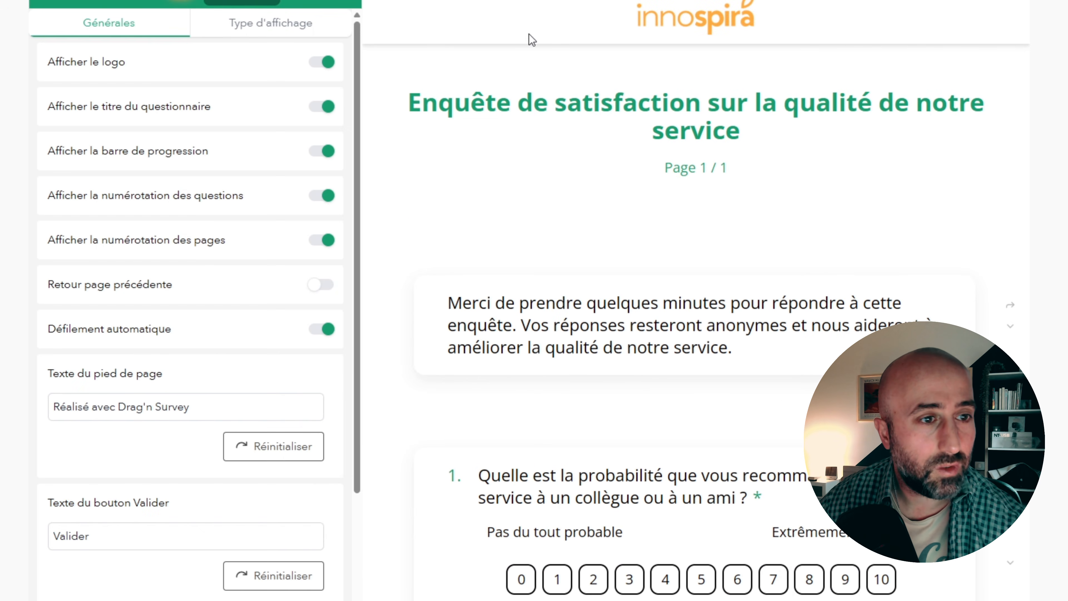
{"action": "left_click", "coordinate": [327, 64]}
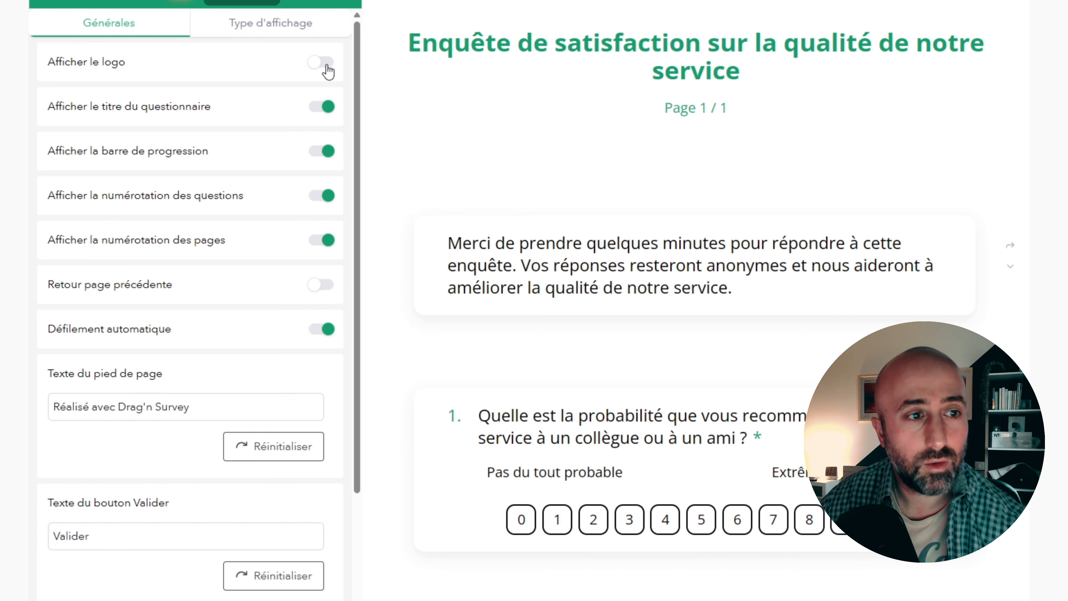
- Turn the logo display back on and set the questionnaire's footer text to "Enquête de satisfaction"
{"action": "left_click", "coordinate": [327, 64]}
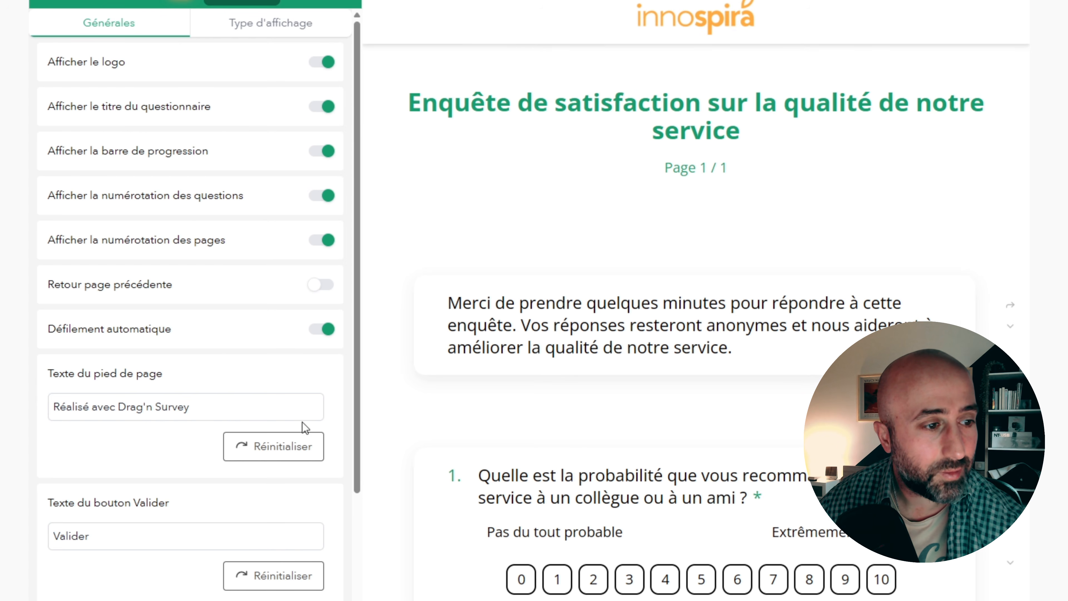
{"action": "scroll", "coordinate": [114, 413], "scroll_direction": "down", "scroll_amount": 4}
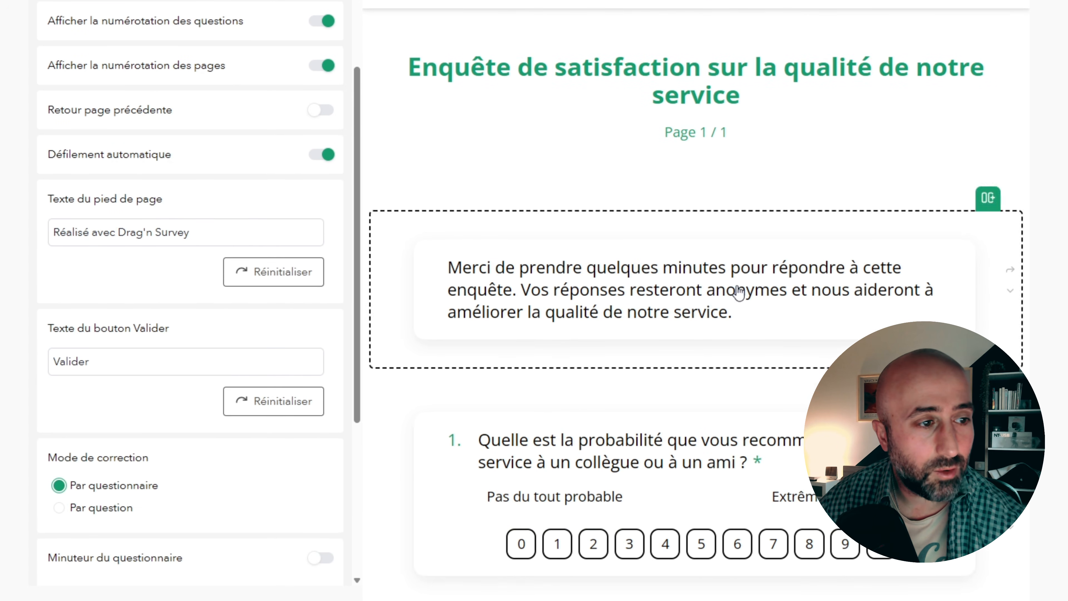
{"action": "scroll", "coordinate": [824, 358], "scroll_direction": "down", "scroll_amount": 4}
{"action": "scroll", "coordinate": [694, 295], "scroll_direction": "down", "scroll_amount": 8}
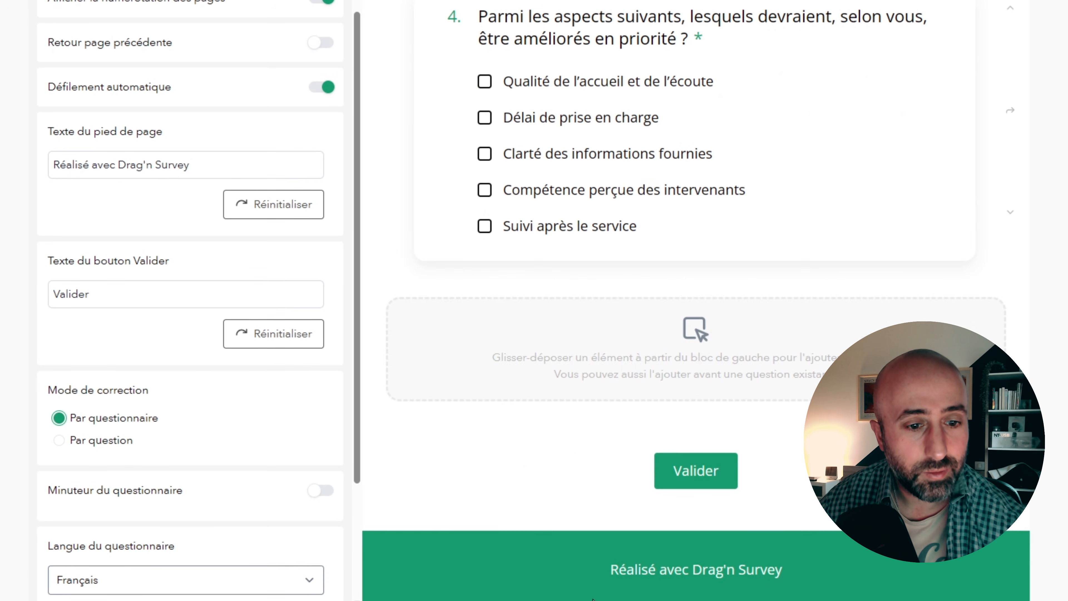
{"action": "left_click_drag", "start_coordinate": [587, 572], "coordinate": [1022, 575]}
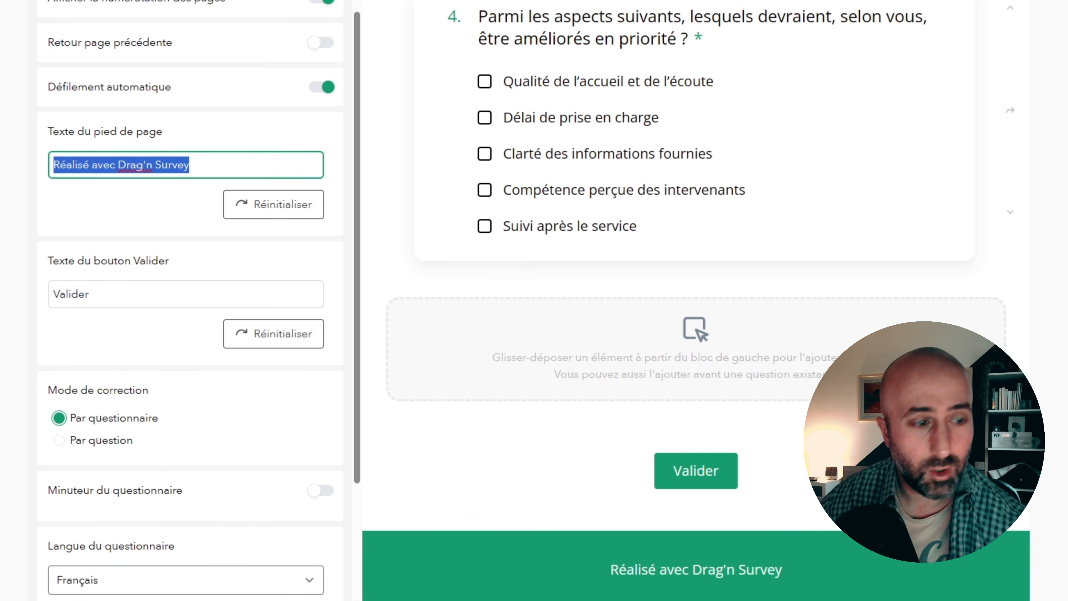
{"action": "type", "text": "Enquête de s"}
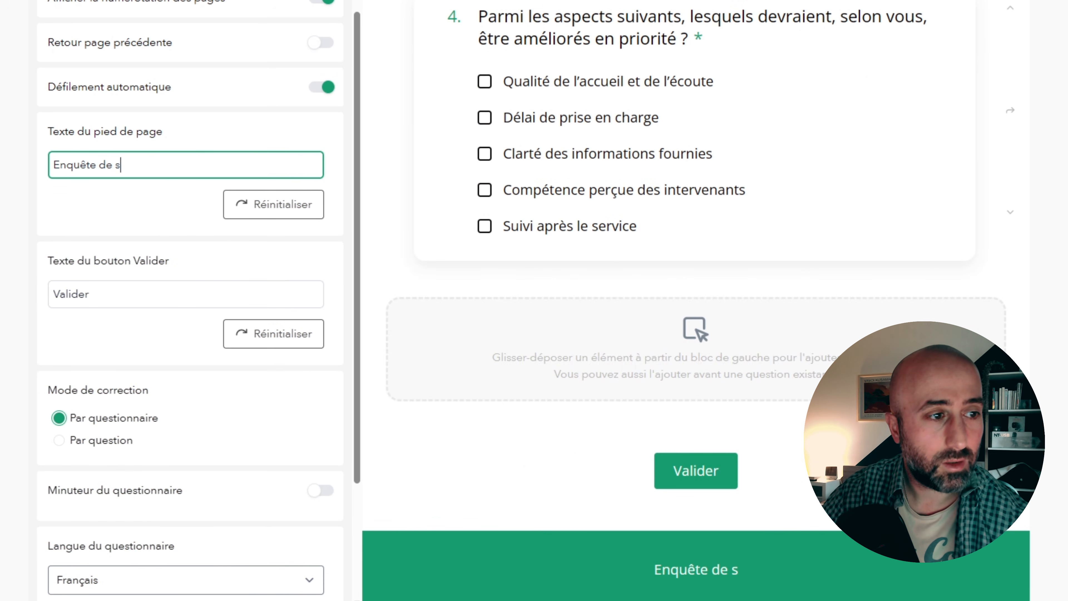
{"action": "type", "text": "atisfcatio"}
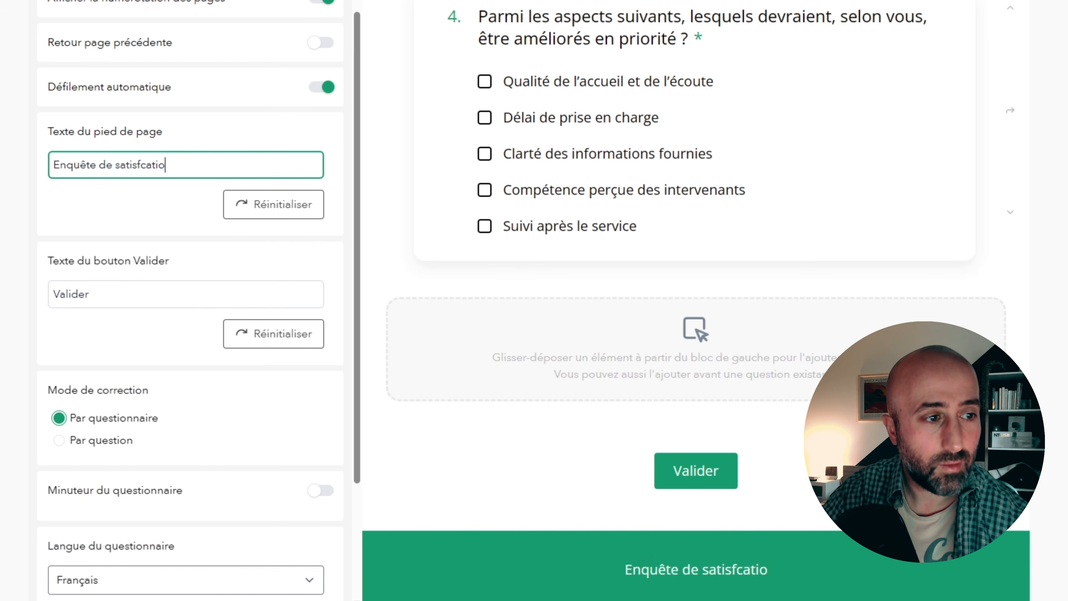
{"action": "key", "text": "BackSpace"}
{"action": "key", "text": "BackSpace"}
{"action": "key", "text": "BackSpace"}
{"action": "key", "text": "BackSpace"}
{"action": "key", "text": "BackSpace"}
{"action": "type", "text": "action"}
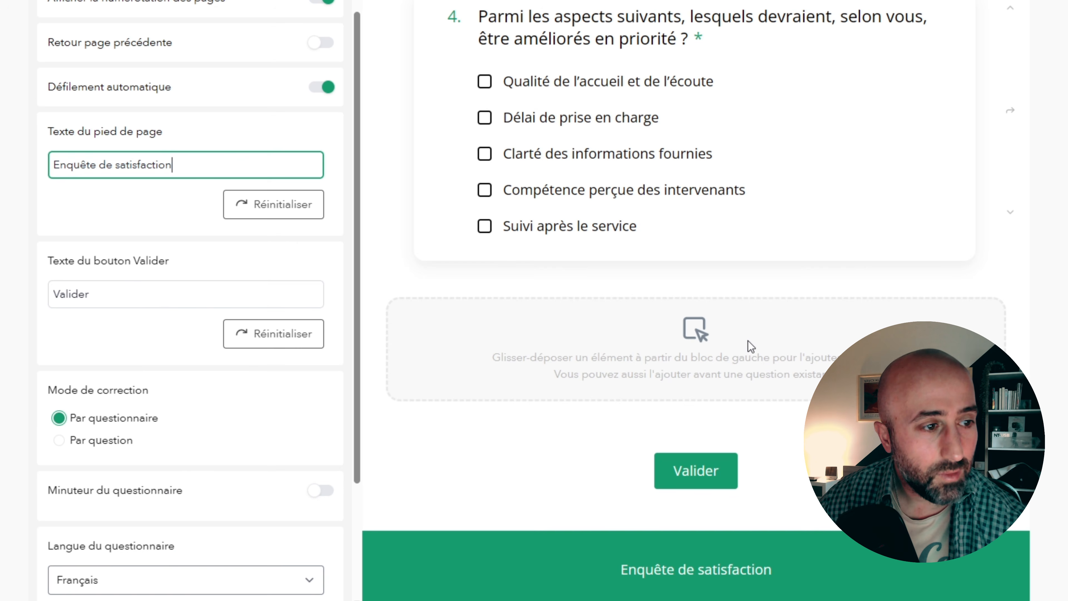
- Try switching the questionnaire timer (Minuteur du questionnaire) on and off, and look through the remaining general options
{"action": "triple_click", "coordinate": [140, 298]}
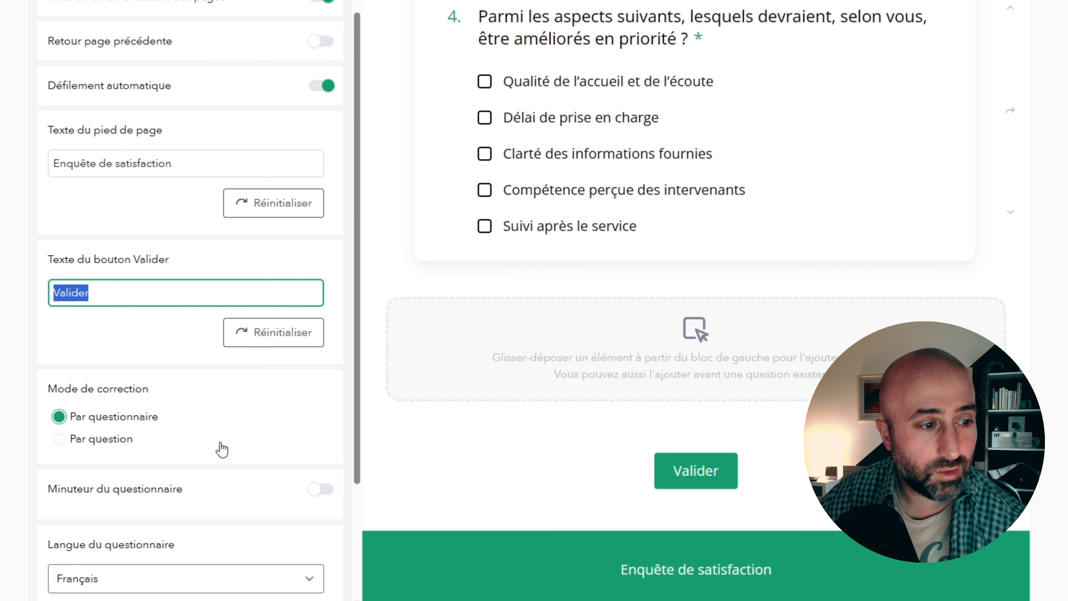
{"action": "scroll", "coordinate": [236, 443], "scroll_direction": "down", "scroll_amount": 3}
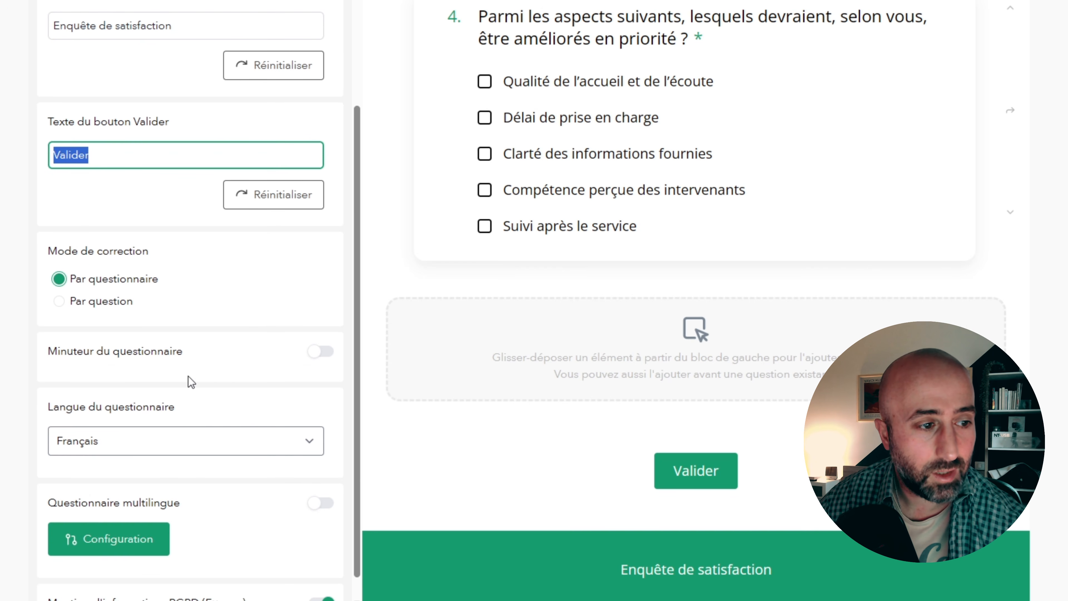
{"action": "left_click", "coordinate": [323, 351]}
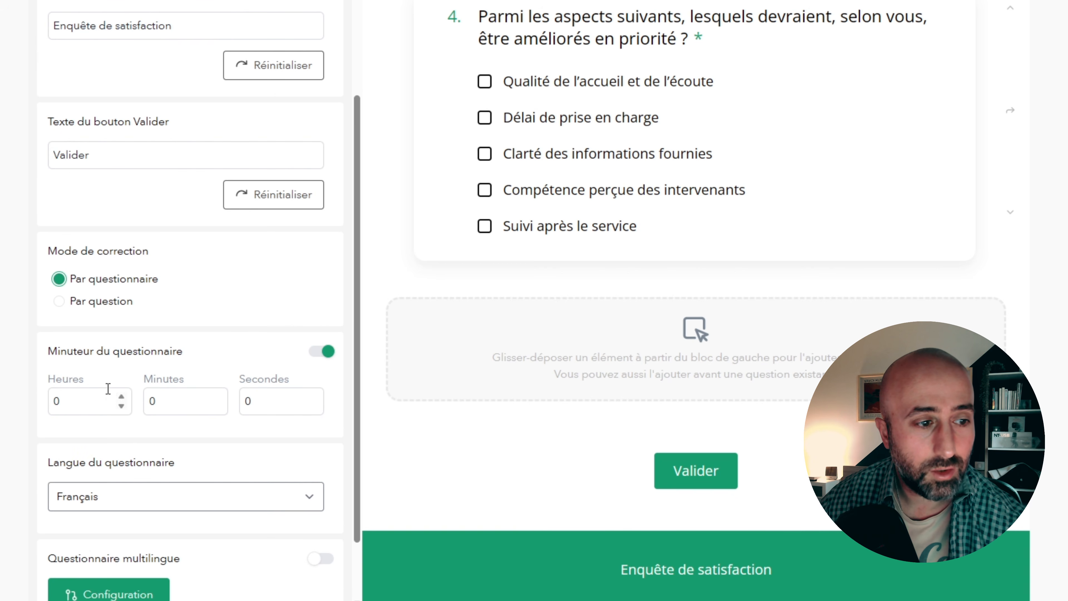
{"action": "left_click", "coordinate": [315, 354]}
{"action": "scroll", "coordinate": [206, 420], "scroll_direction": "down", "scroll_amount": 1}
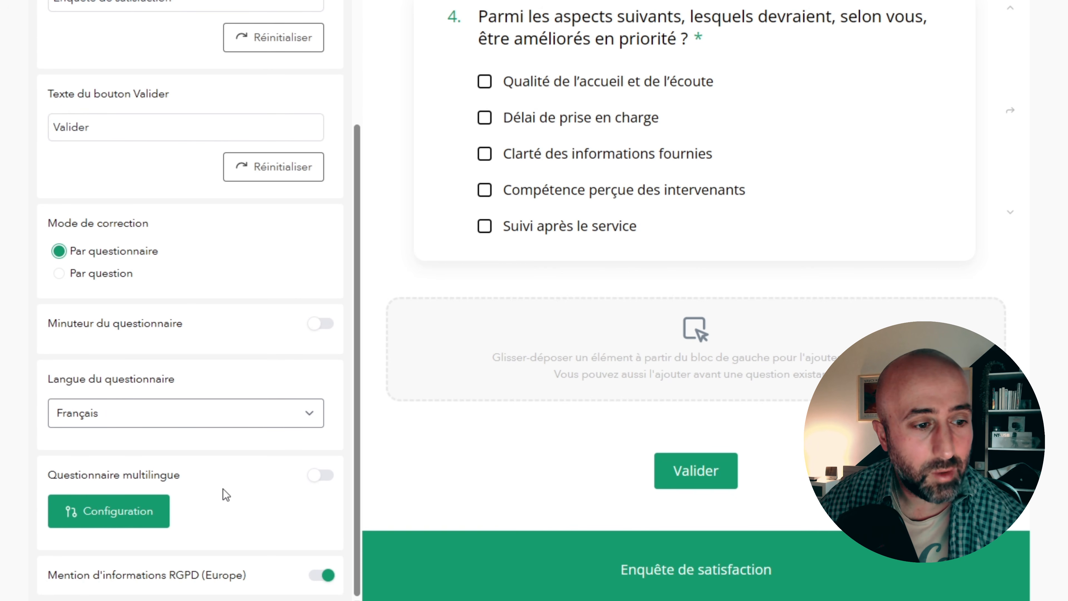
- Apply the saved custom theme InnoSpira to the questionnaire and look over the restyled questions
{"action": "scroll", "coordinate": [300, 477], "scroll_direction": "up", "scroll_amount": 10}
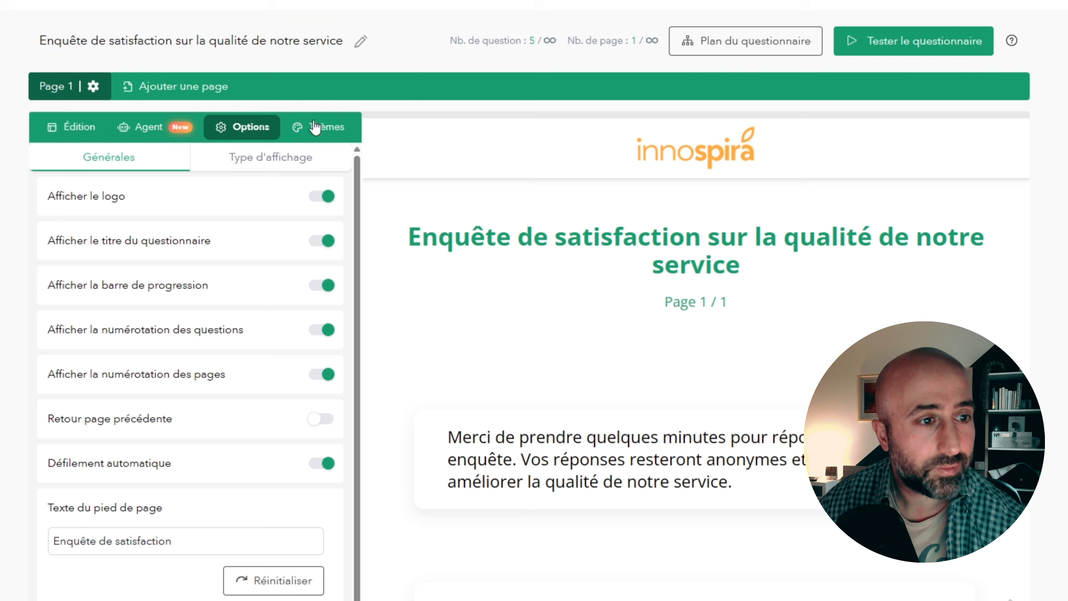
{"action": "left_click", "coordinate": [316, 127]}
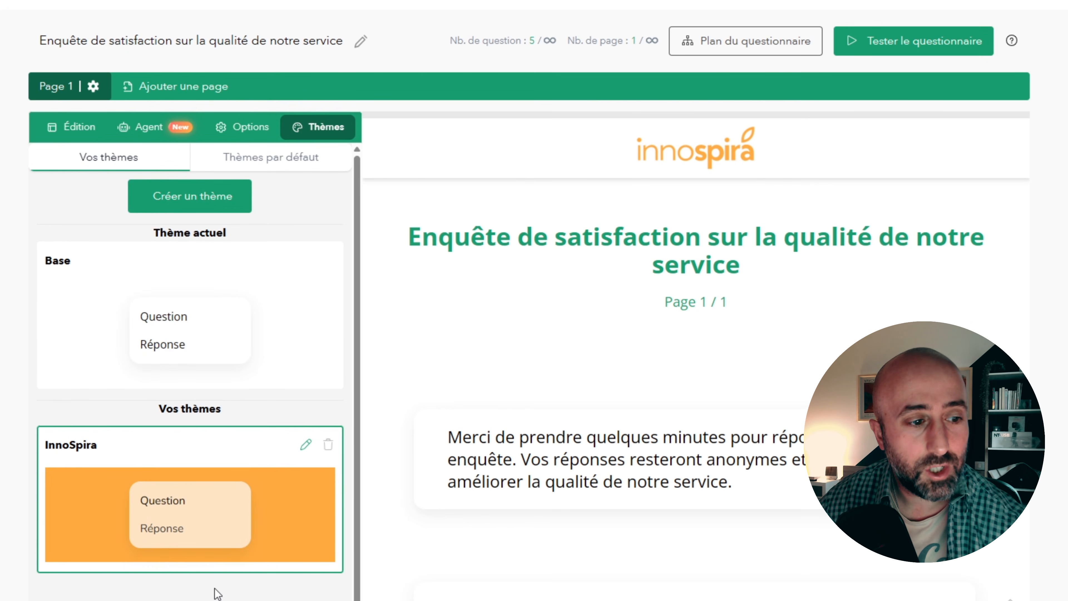
{"action": "left_click", "coordinate": [178, 504]}
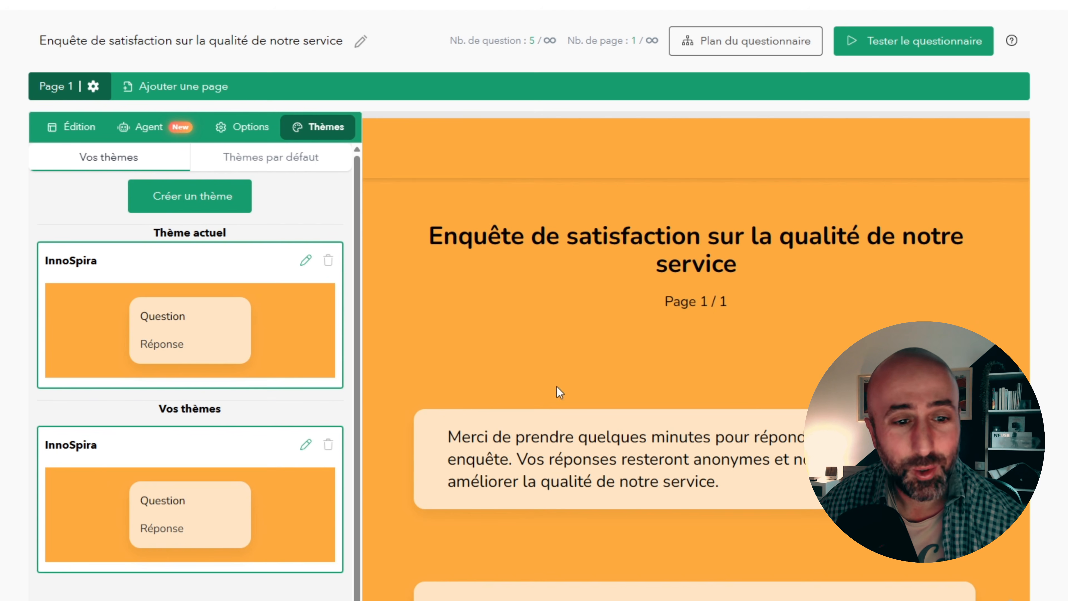
{"action": "scroll", "coordinate": [770, 349], "scroll_direction": "down", "scroll_amount": 10}
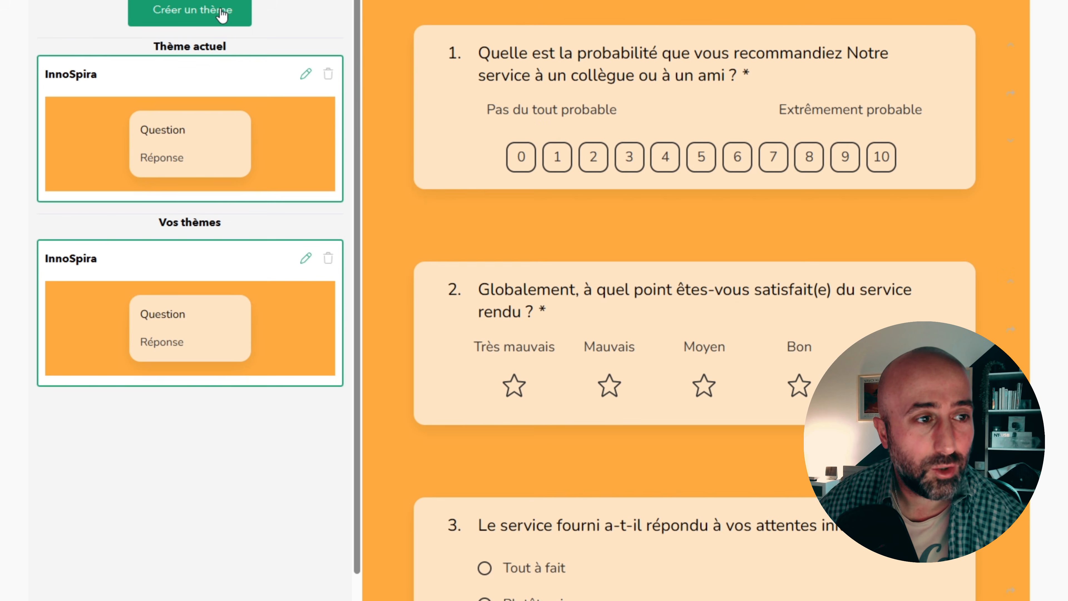
- Try the default themes Jungle Neon and Nebula on the questionnaire
{"action": "left_click", "coordinate": [190, 10]}
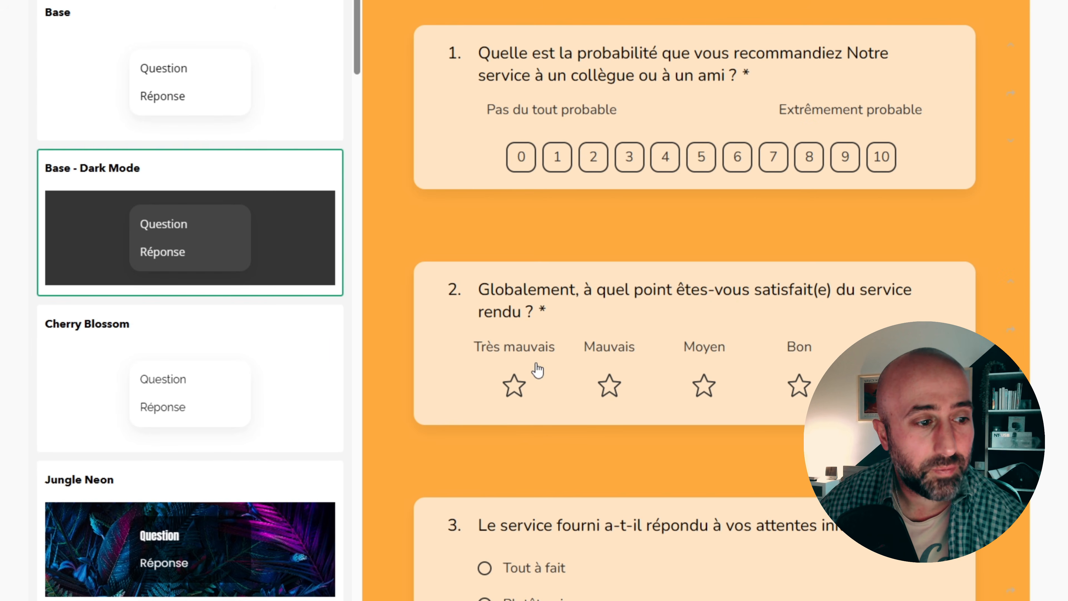
{"action": "left_click", "coordinate": [103, 547]}
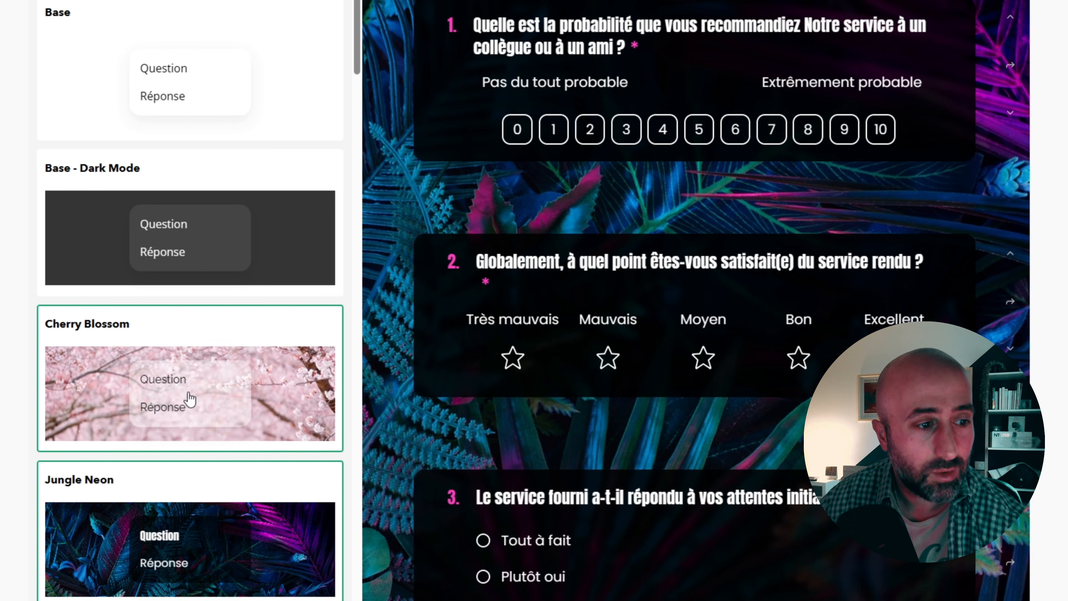
{"action": "scroll", "coordinate": [190, 399], "scroll_direction": "down", "scroll_amount": 5}
{"action": "left_click", "coordinate": [179, 494]}
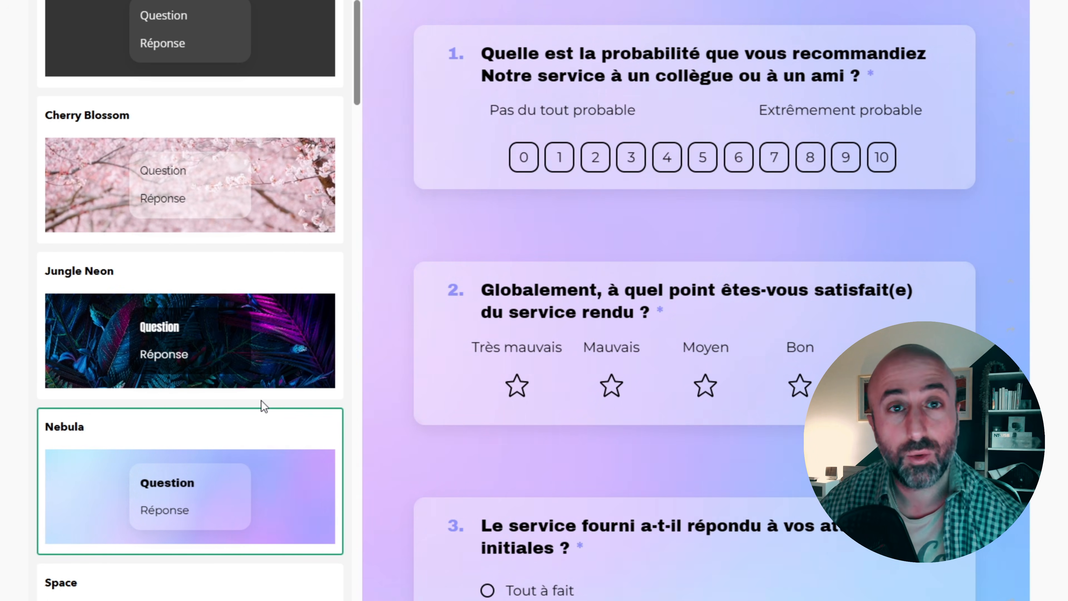
- Apply the default theme Night City to the questionnaire
{"action": "scroll", "coordinate": [261, 401], "scroll_direction": "down", "scroll_amount": 6}
{"action": "scroll", "coordinate": [261, 402], "scroll_direction": "down", "scroll_amount": 7}
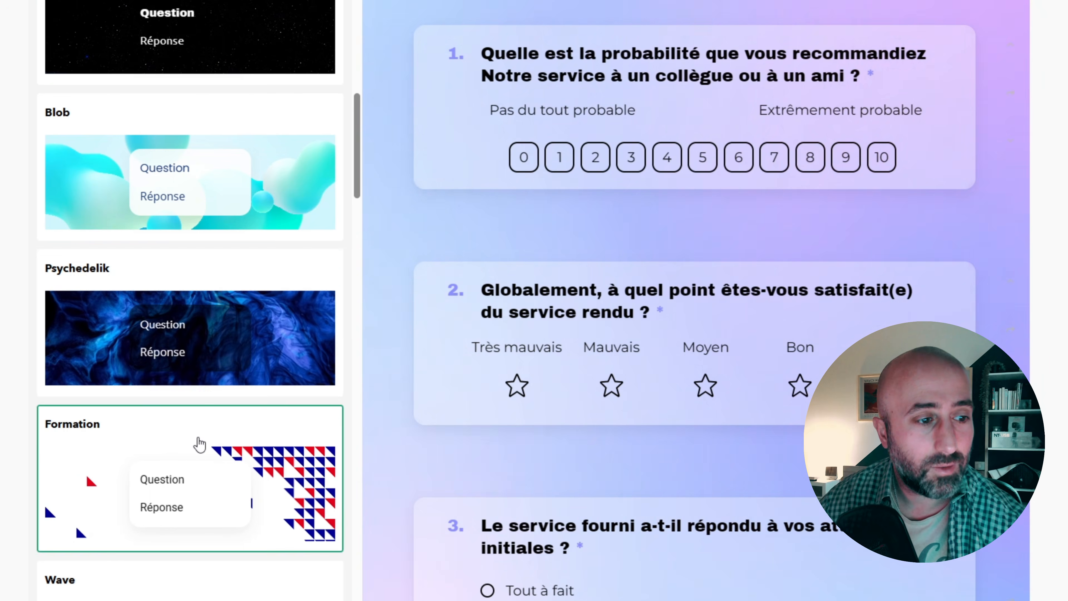
{"action": "left_click", "coordinate": [340, 369]}
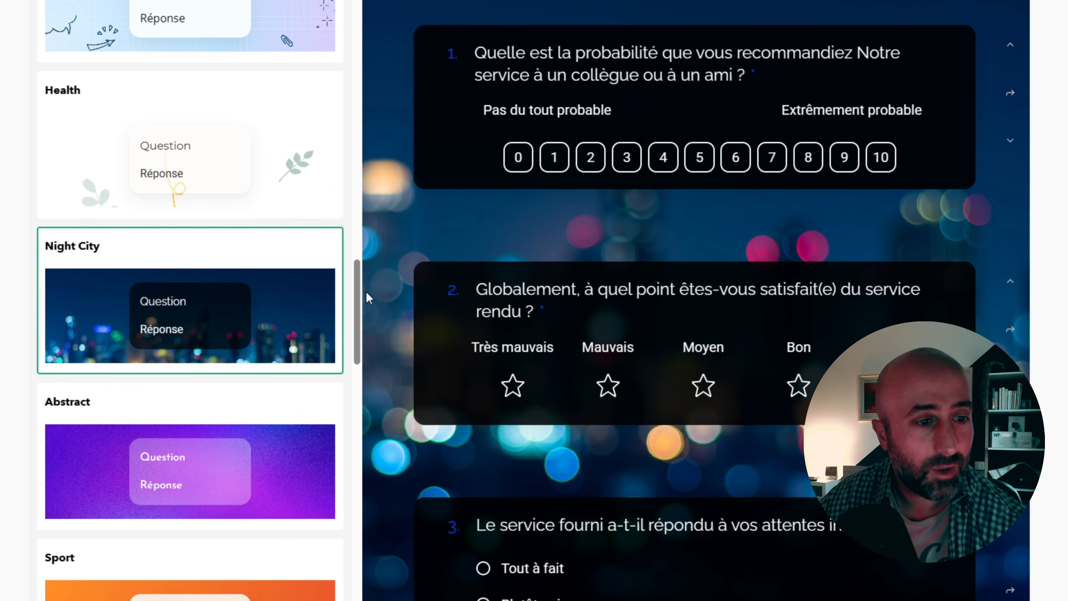
{"action": "scroll", "coordinate": [36, 420], "scroll_direction": "up", "scroll_amount": 10}
{"action": "left_click_drag", "start_coordinate": [356, 25], "coordinate": [356, 1]}
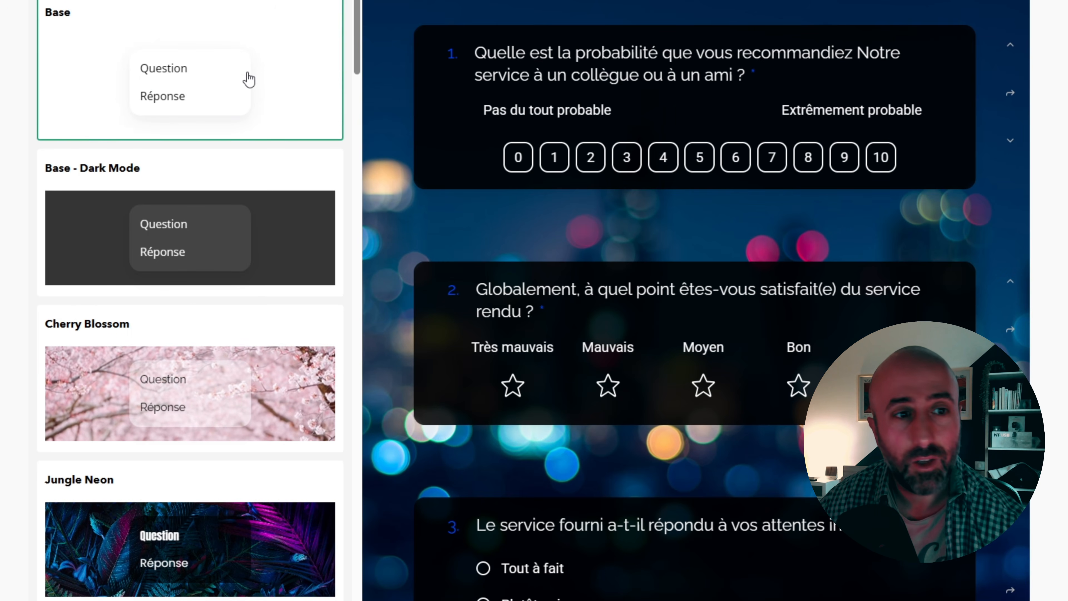
{"action": "mouse_move", "coordinate": [905, 277]}
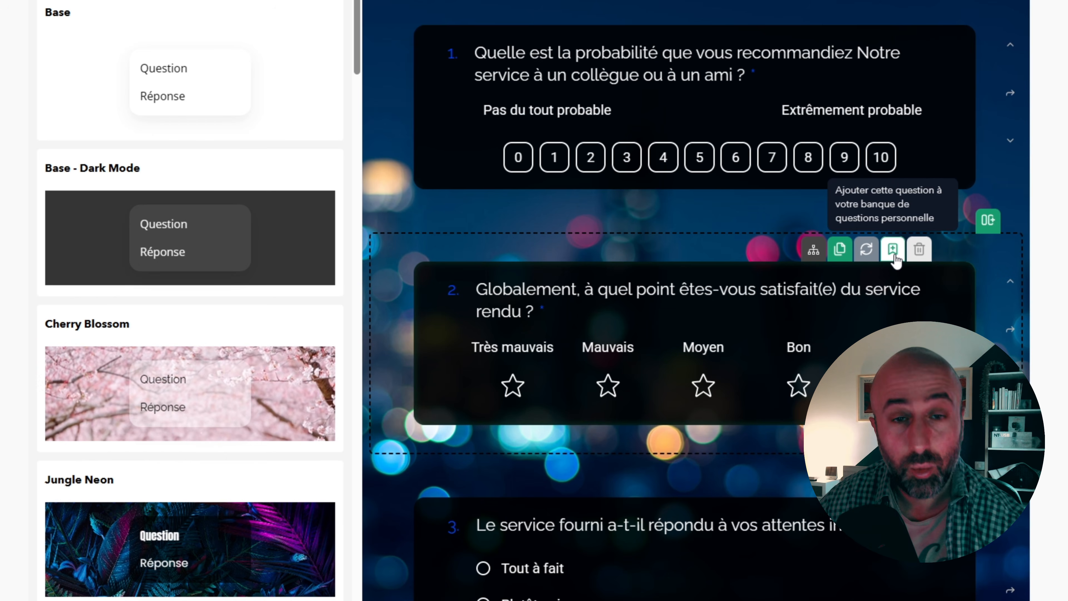
{"action": "scroll", "coordinate": [546, 290], "scroll_direction": "down", "scroll_amount": 2}
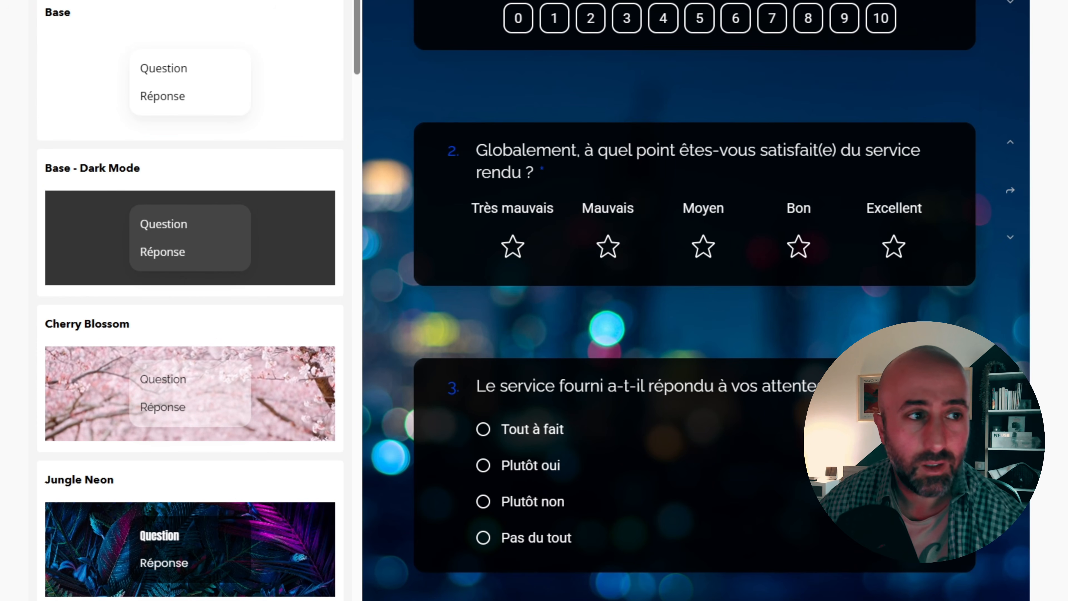
- Examine the questionnaire plan from the introduction to the Remerciement block, moving the question 1 block up slightly in the diagram
{"action": "left_click", "coordinate": [189, 0]}
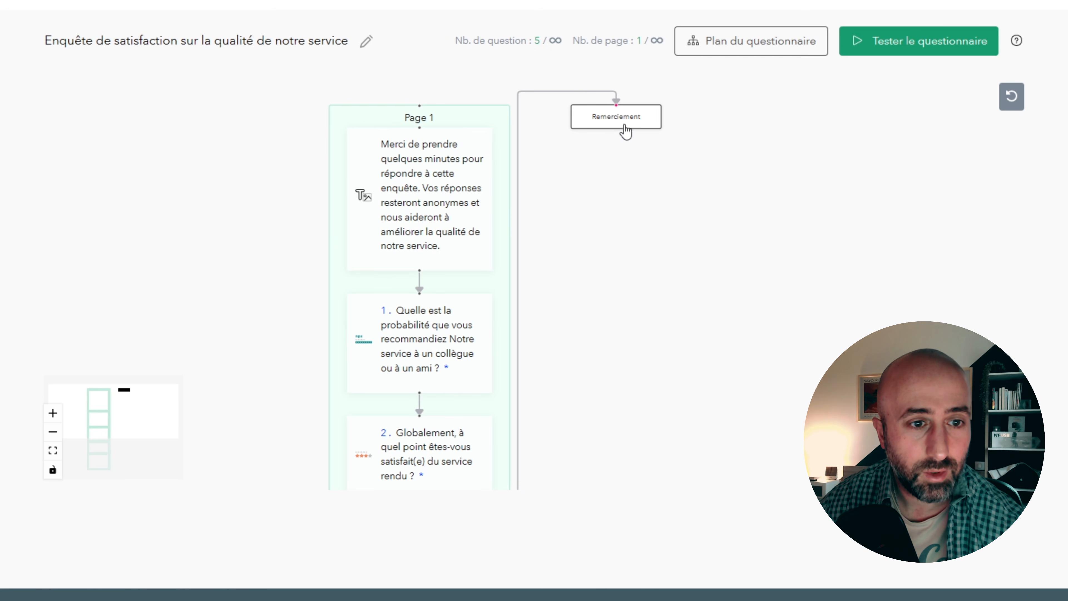
{"action": "left_click_drag", "start_coordinate": [440, 381], "coordinate": [441, 276]}
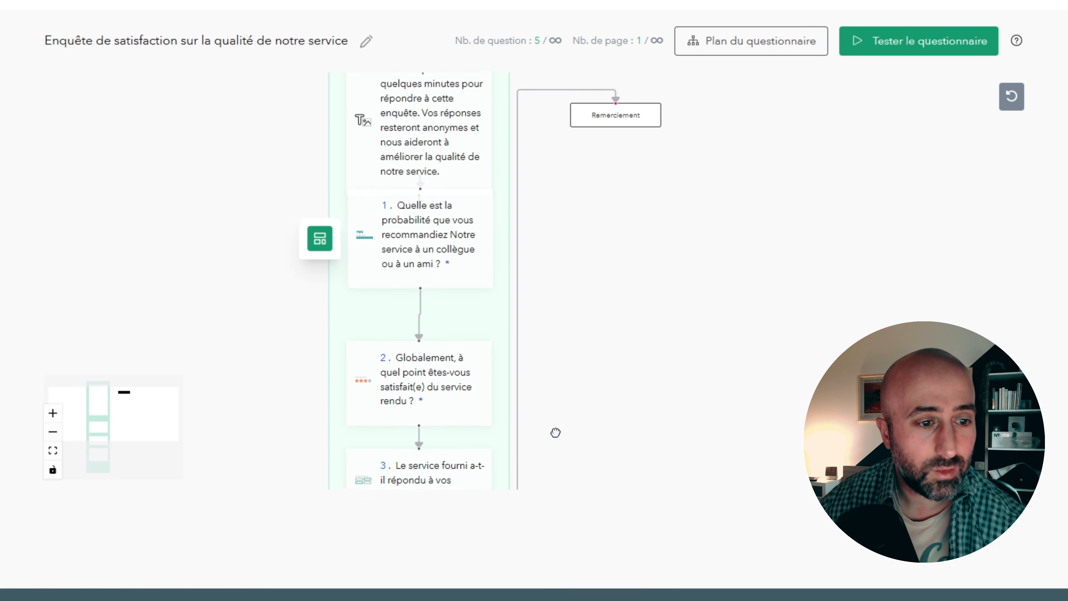
{"action": "left_click_drag", "start_coordinate": [552, 432], "coordinate": [590, 165]}
{"action": "left_click_drag", "start_coordinate": [680, 182], "coordinate": [583, 564]}
{"action": "left_click", "coordinate": [561, 227]}
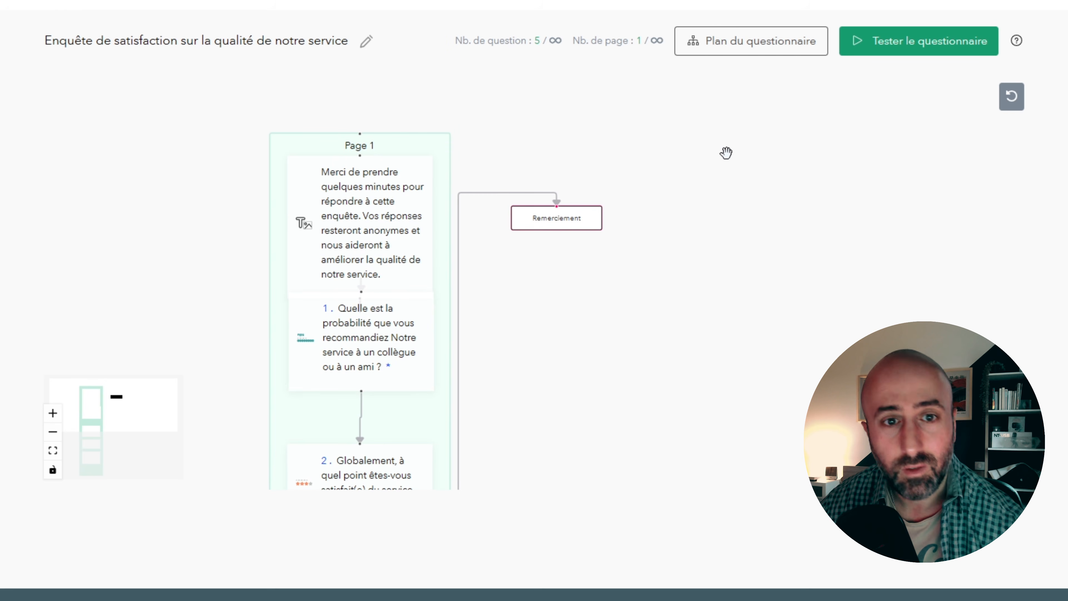
- Test the questionnaire in the desktop preview, answering 4 for the recommendation question and Moyen for overall satisfaction
{"action": "left_click", "coordinate": [905, 45]}
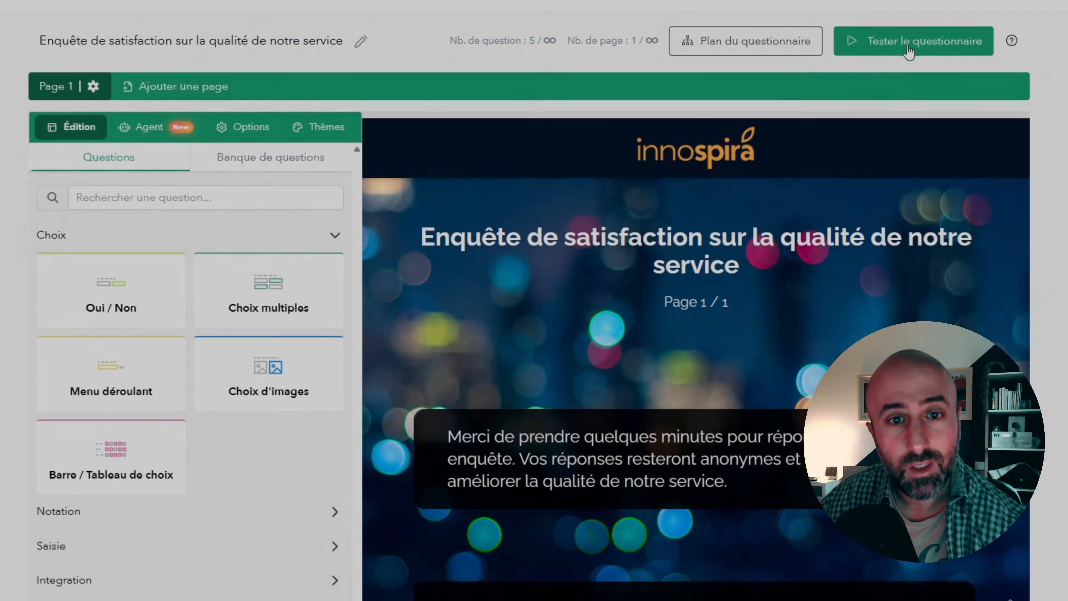
{"action": "left_click", "coordinate": [906, 45]}
{"action": "scroll", "coordinate": [488, 467], "scroll_direction": "down", "scroll_amount": 5}
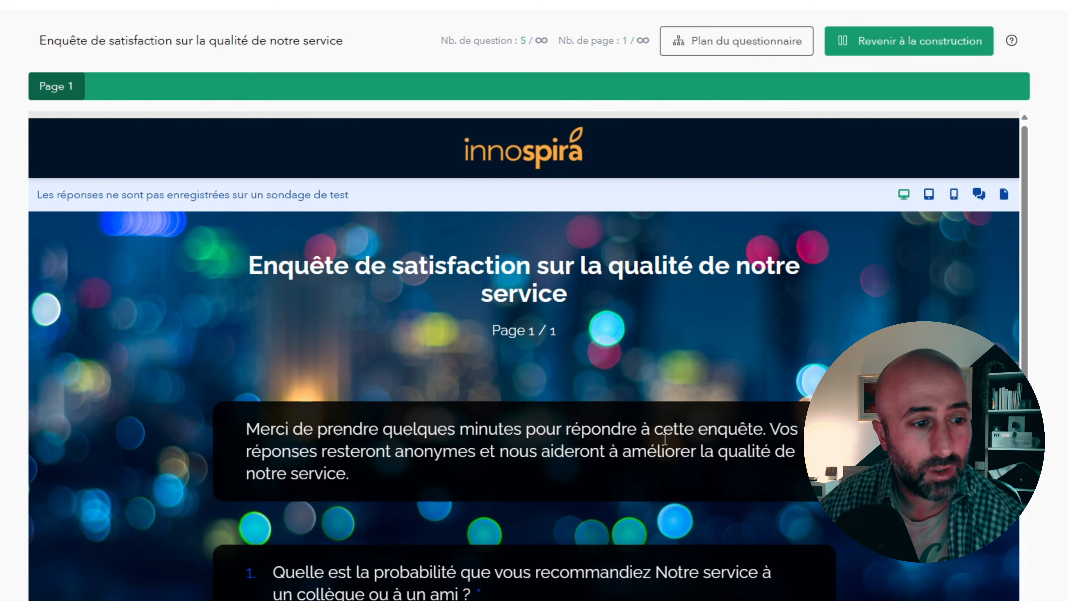
{"action": "left_click", "coordinate": [487, 464]}
{"action": "scroll", "coordinate": [534, 500], "scroll_direction": "down", "scroll_amount": 6}
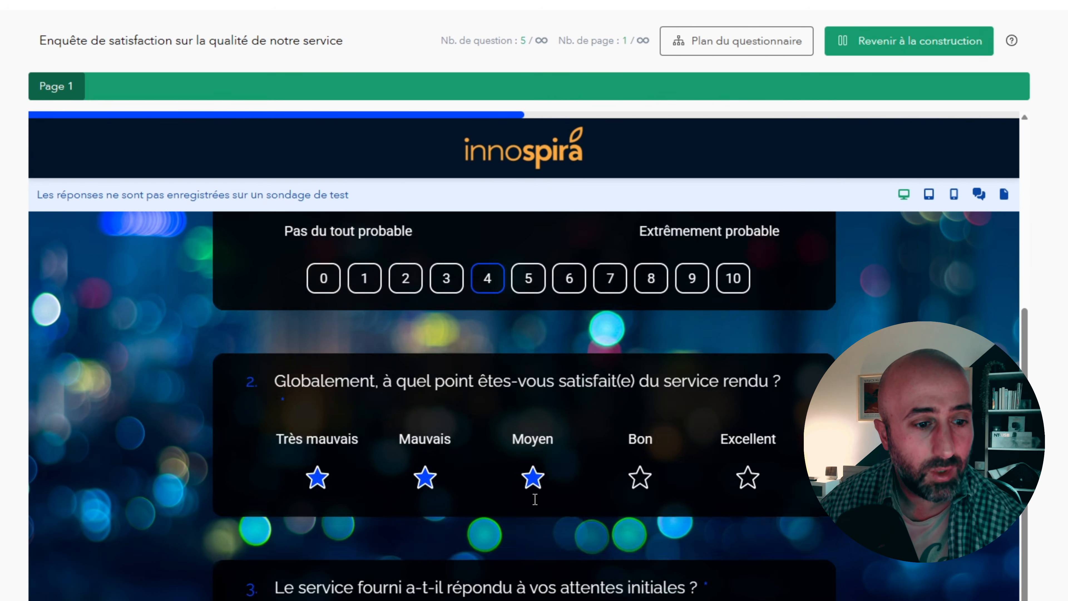
{"action": "left_click", "coordinate": [538, 372]}
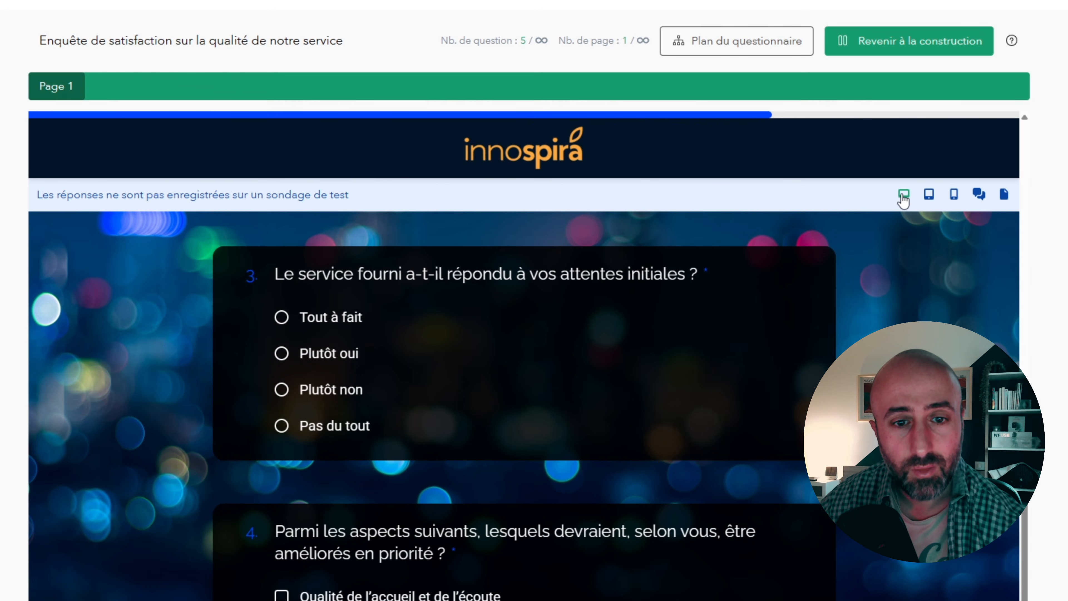
- Preview the test questionnaire in tablet and phone formats and answer Plutôt non to the question about initial expectations
{"action": "left_click", "coordinate": [927, 196]}
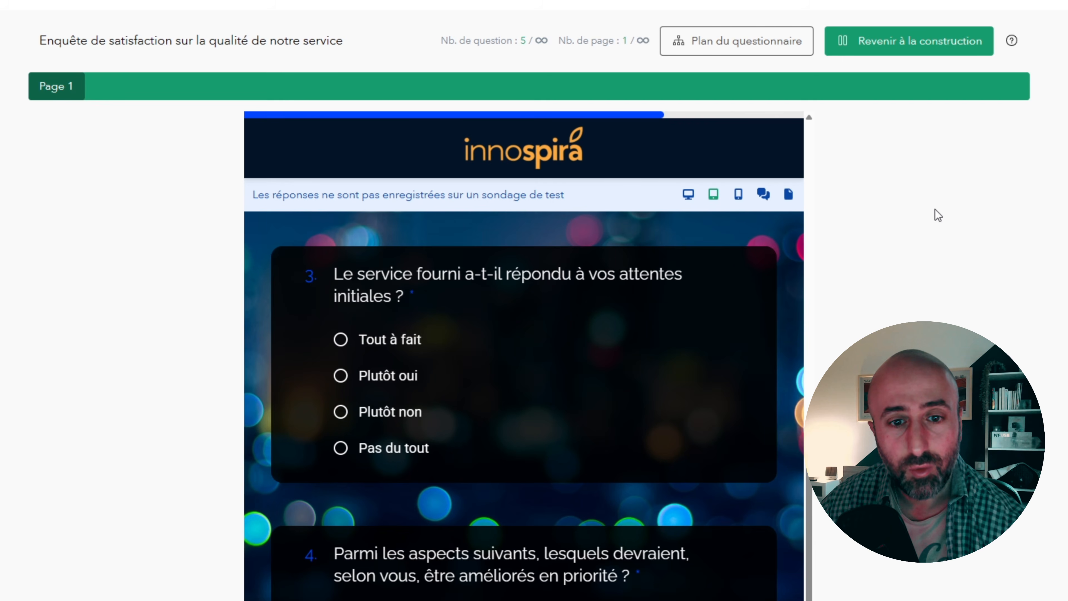
{"action": "left_click", "coordinate": [740, 198]}
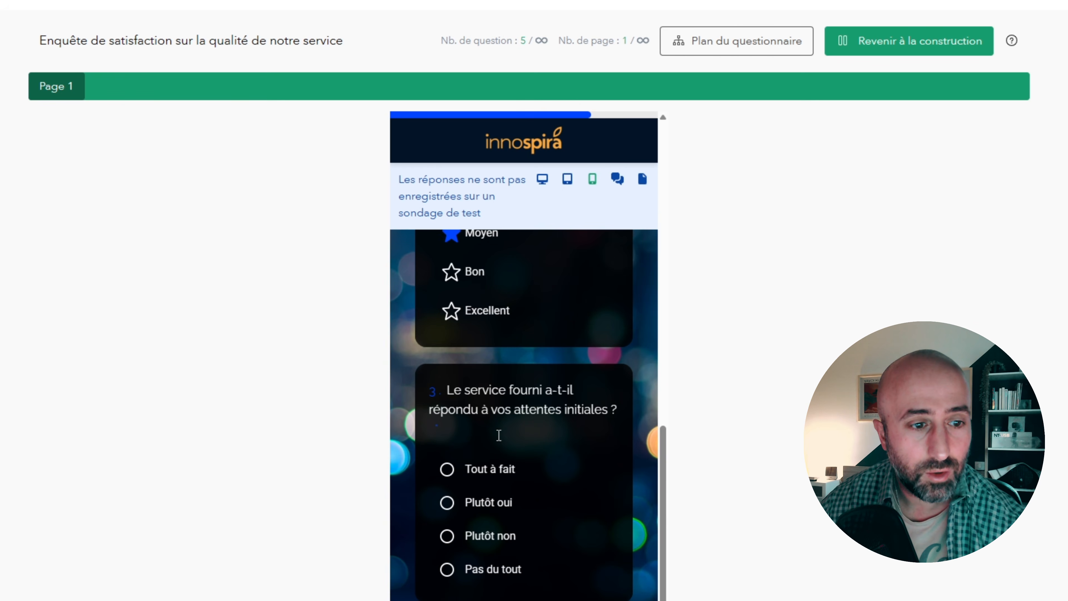
{"action": "scroll", "coordinate": [499, 435], "scroll_direction": "down", "scroll_amount": 5}
{"action": "left_click", "coordinate": [486, 327]}
{"action": "scroll", "coordinate": [488, 327], "scroll_direction": "down", "scroll_amount": 1}
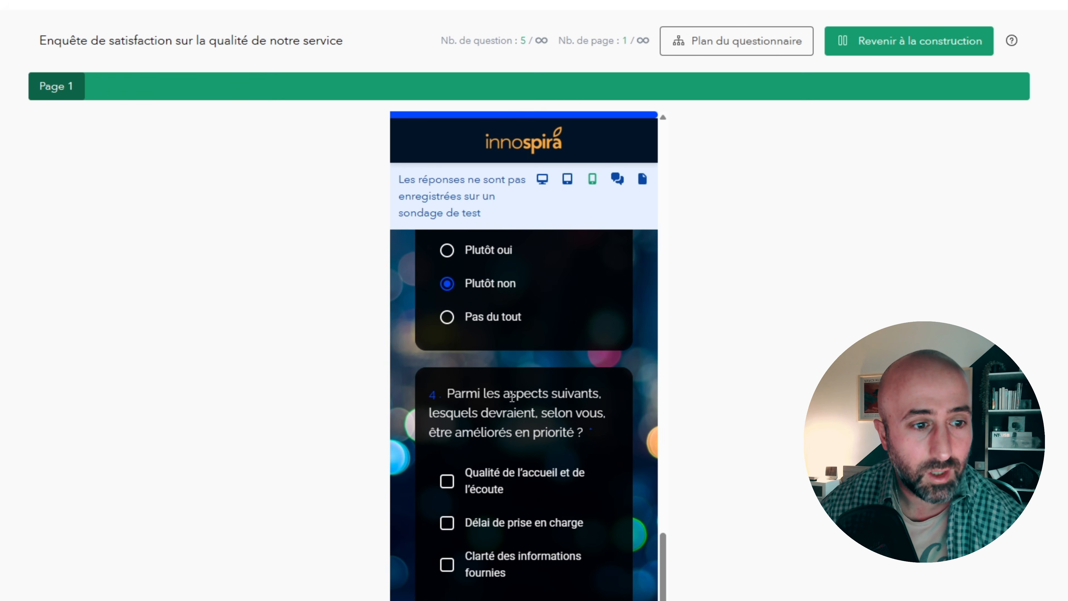
- Choose a priority improvement in question 4, submit the test response and return to building the questionnaire
{"action": "scroll", "coordinate": [545, 423], "scroll_direction": "down", "scroll_amount": 5}
{"action": "left_click", "coordinate": [496, 356]}
{"action": "left_click", "coordinate": [524, 518]}
{"action": "scroll", "coordinate": [696, 291], "scroll_direction": "up", "scroll_amount": 5}
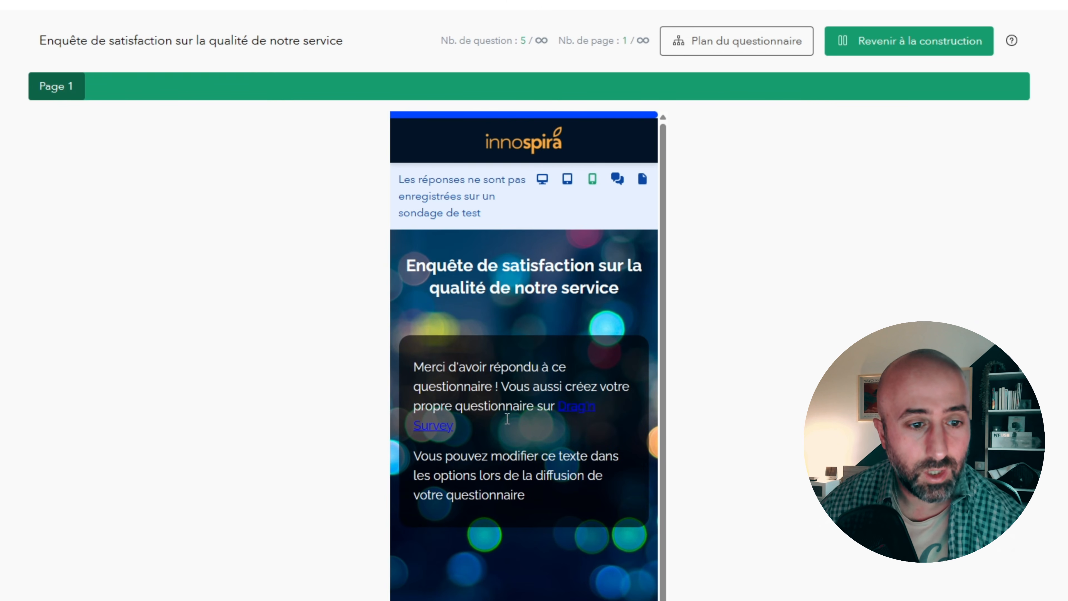
{"action": "left_click", "coordinate": [881, 54]}
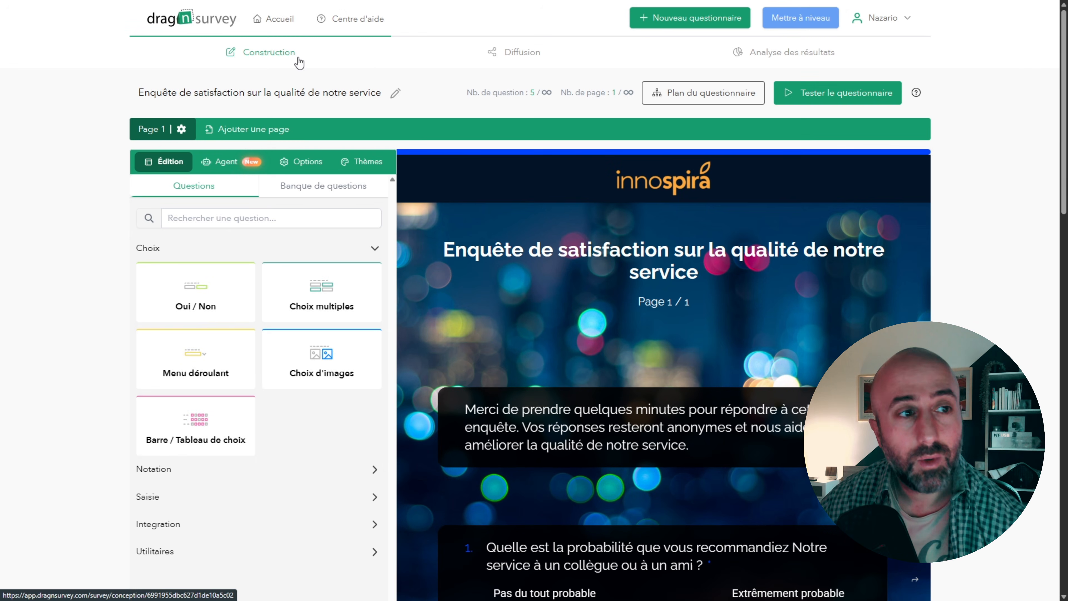
- Create a Lien Web collector named Lien web 1 to distribute the questionnaire, keeping its default response settings
{"action": "left_click", "coordinate": [521, 61]}
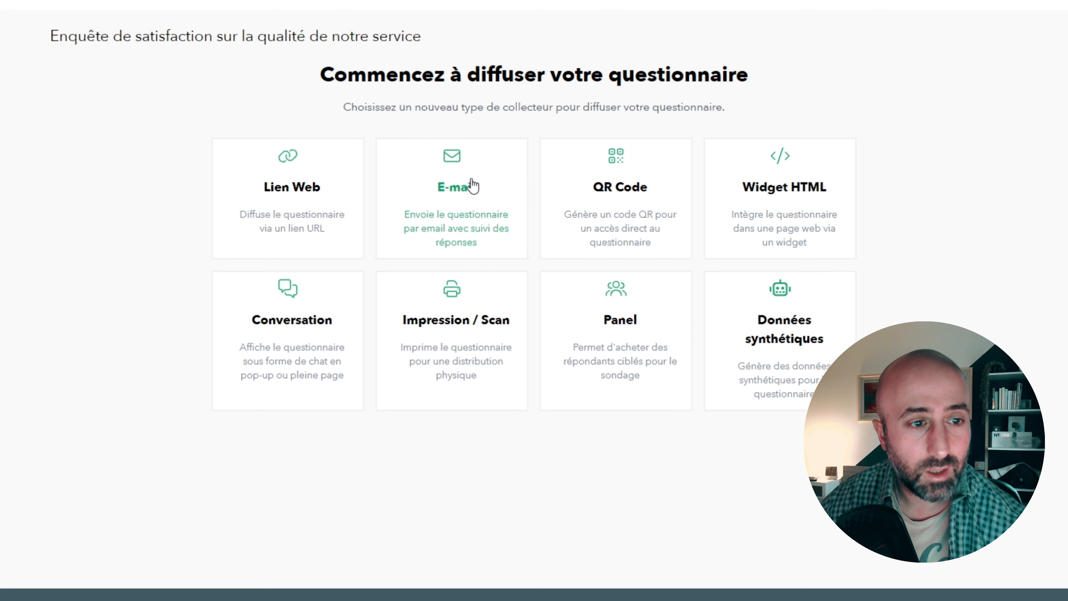
{"action": "left_click", "coordinate": [281, 198]}
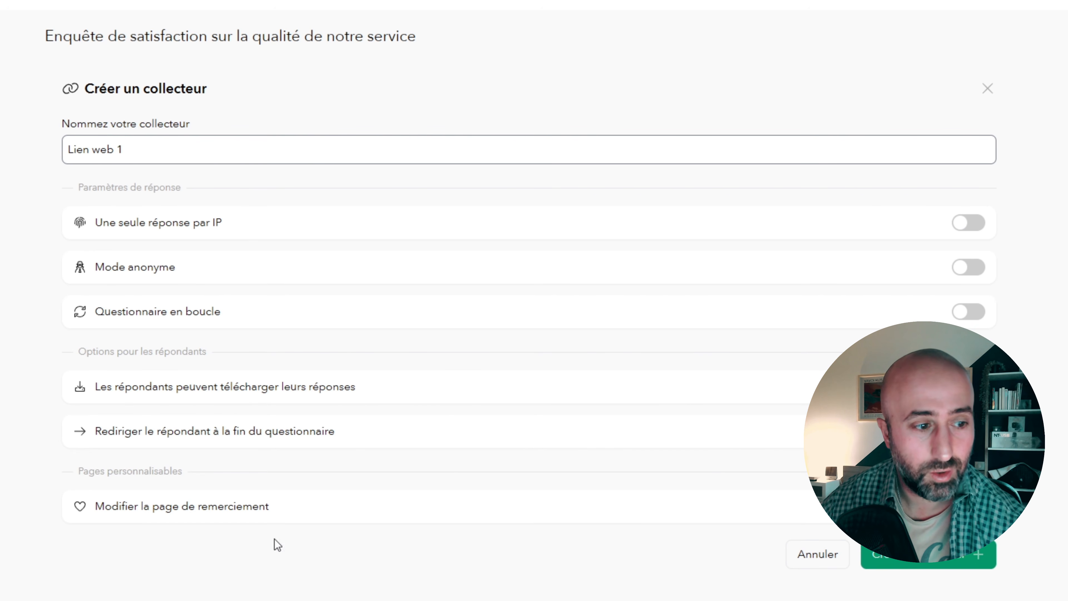
{"action": "left_click", "coordinate": [896, 564]}
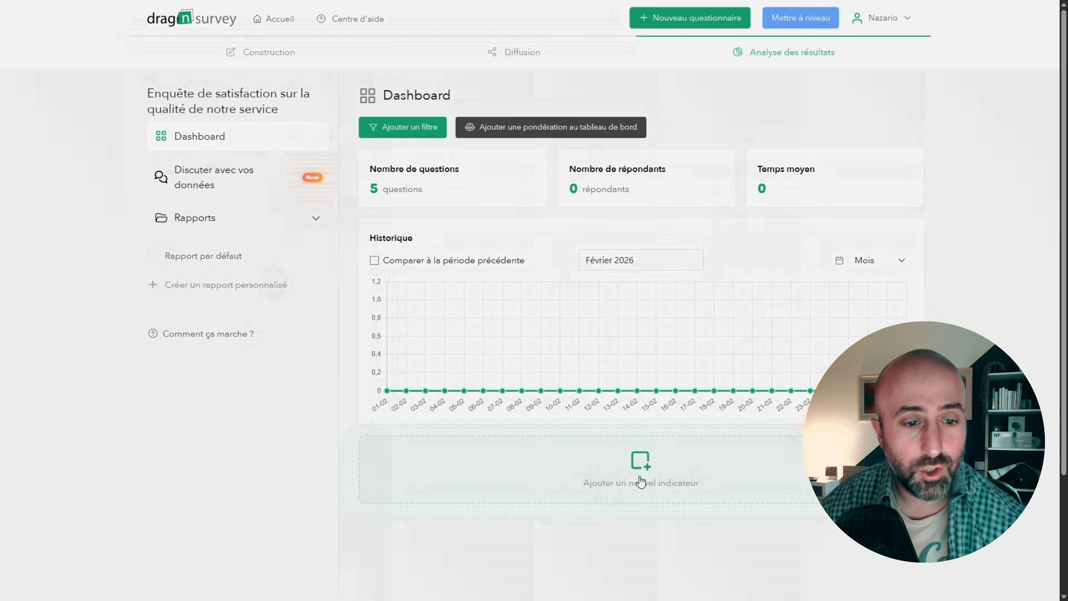
- Add the Nombre de répondants and Taux de complétion indicators to the results dashboard and review them
{"action": "left_click", "coordinate": [667, 511]}
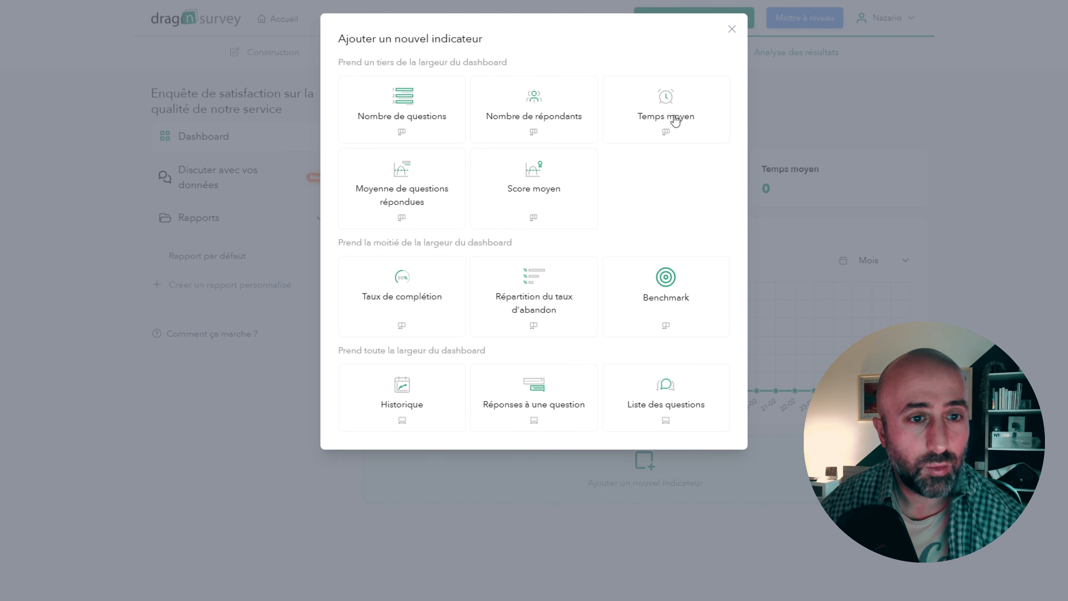
{"action": "left_click", "coordinate": [557, 125]}
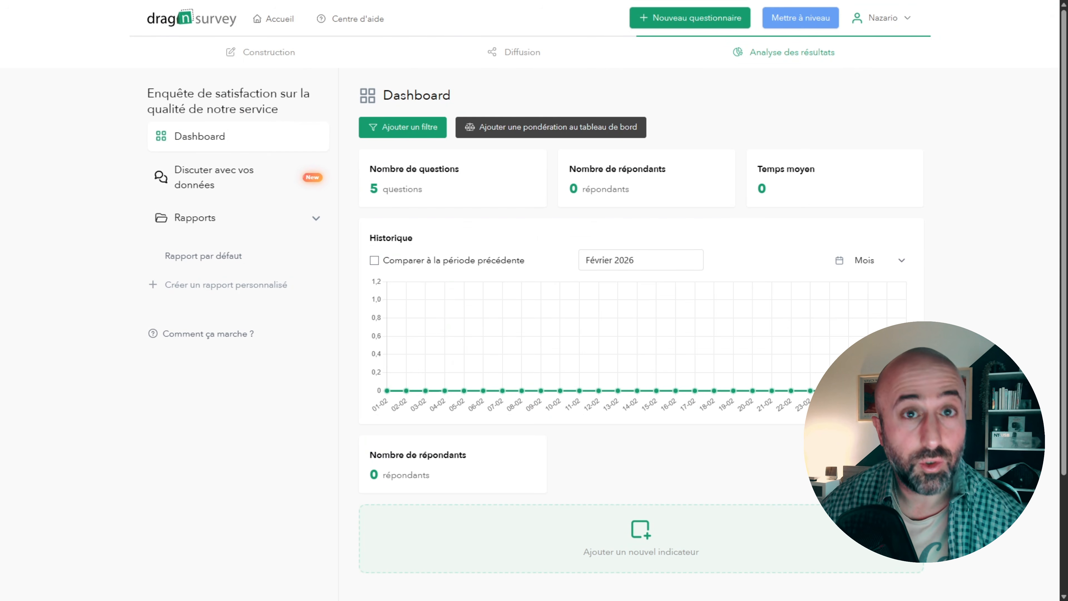
{"action": "left_click", "coordinate": [672, 542]}
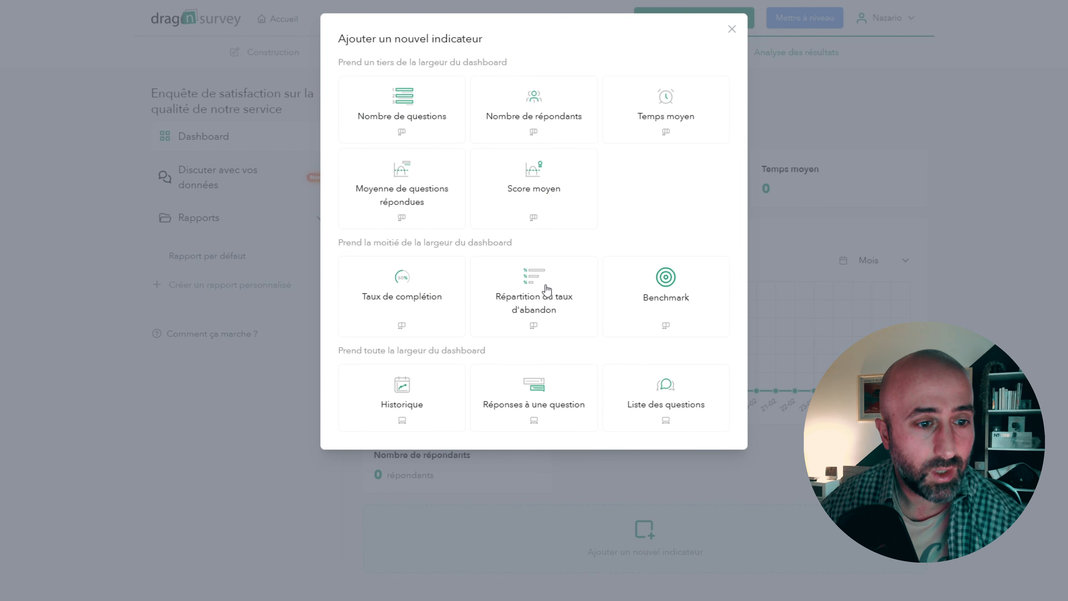
{"action": "left_click", "coordinate": [410, 297]}
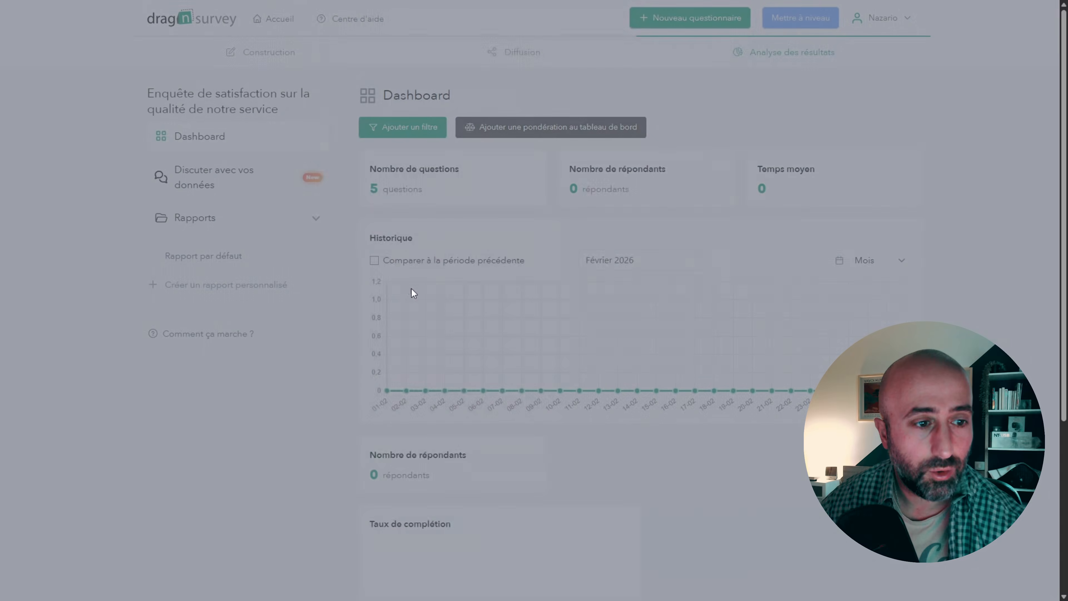
{"action": "scroll", "coordinate": [516, 447], "scroll_direction": "down", "scroll_amount": 2}
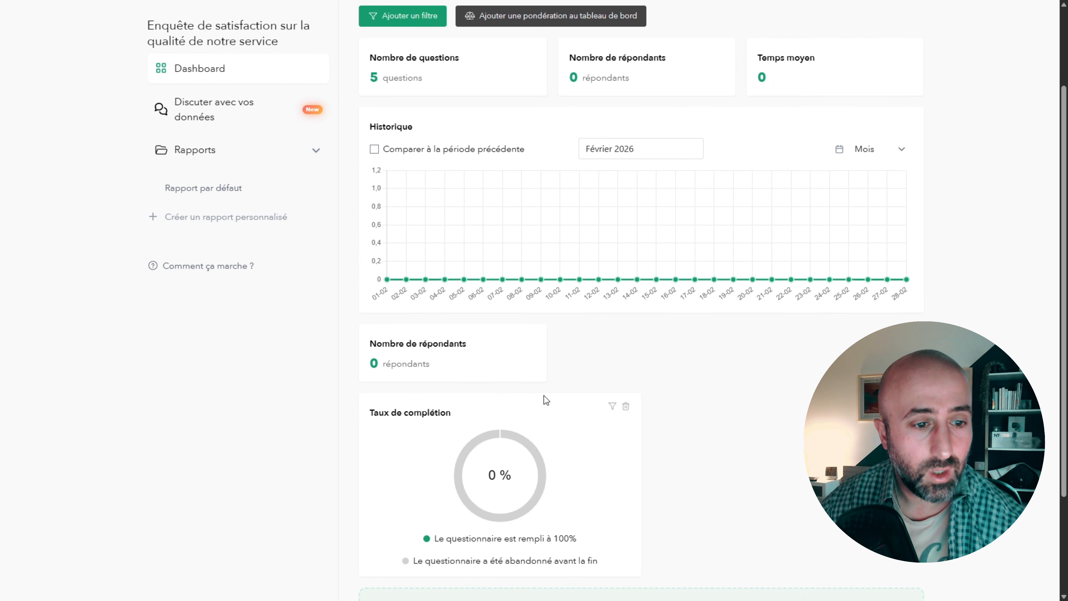
{"action": "scroll", "coordinate": [541, 489], "scroll_direction": "down", "scroll_amount": 1}
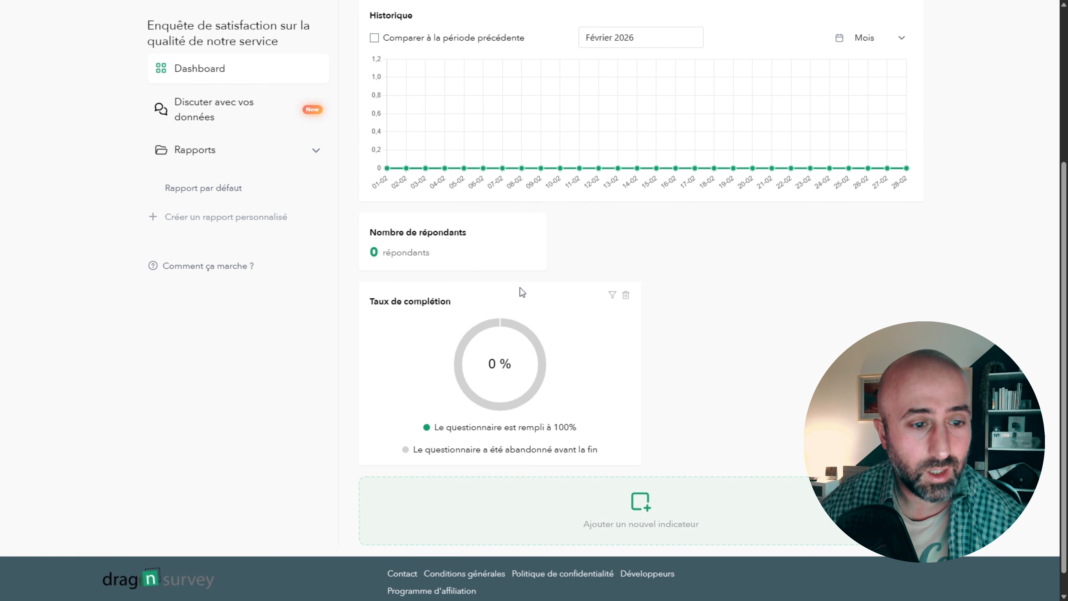
{"action": "scroll", "coordinate": [565, 338], "scroll_direction": "up", "scroll_amount": 4}
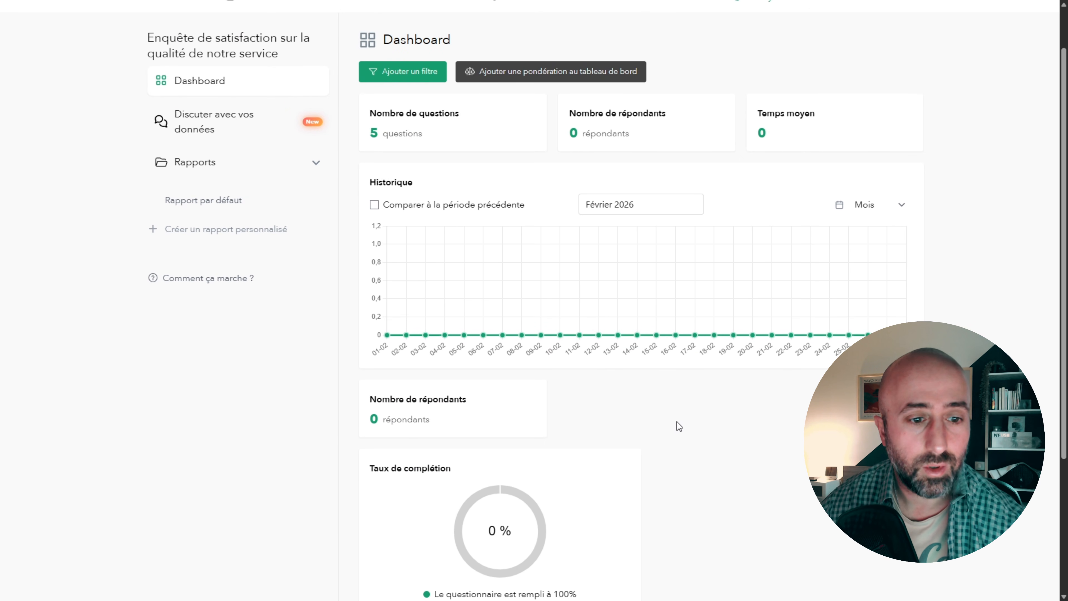
{"action": "scroll", "coordinate": [670, 425], "scroll_direction": "up", "scroll_amount": 2}
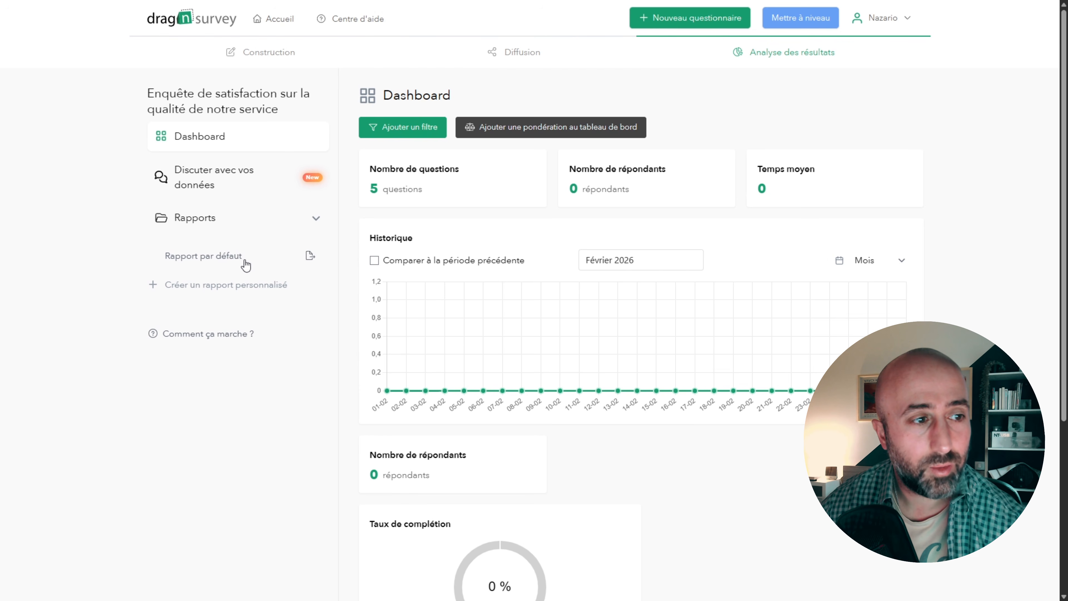
- View the AI assistant for discussing the survey data, close it, and open Rapport par défaut from the reports
{"action": "left_click", "coordinate": [189, 179]}
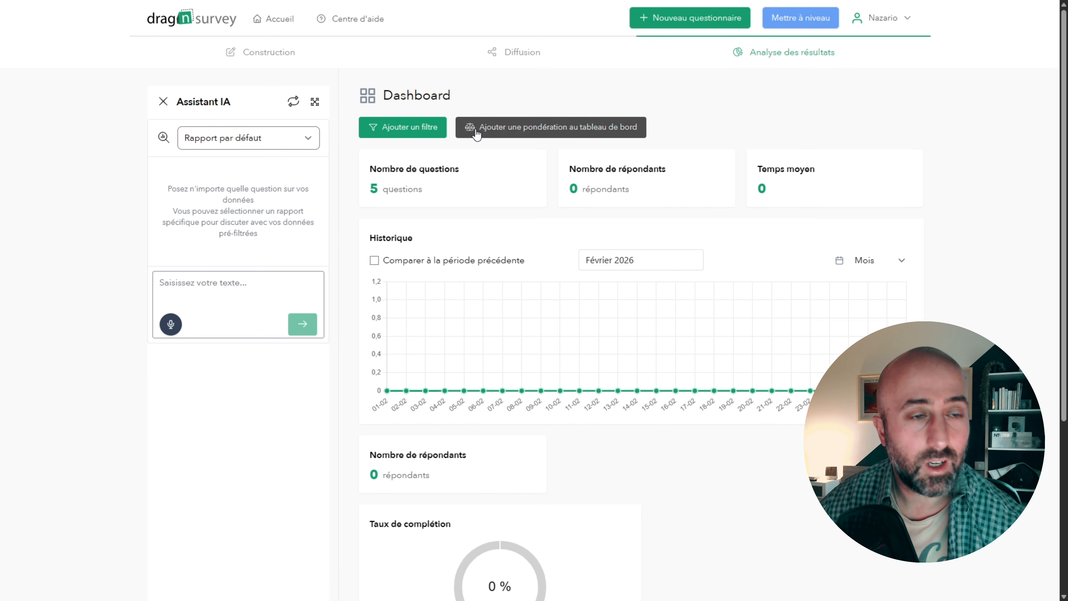
{"action": "left_click", "coordinate": [164, 102]}
{"action": "left_click", "coordinate": [203, 226]}
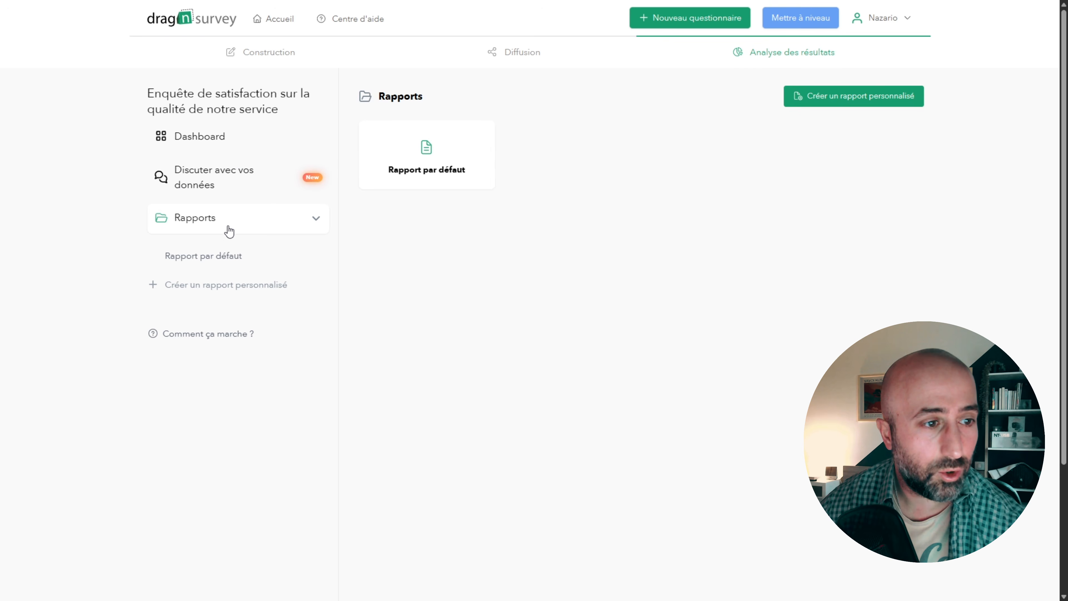
{"action": "left_click", "coordinate": [448, 161]}
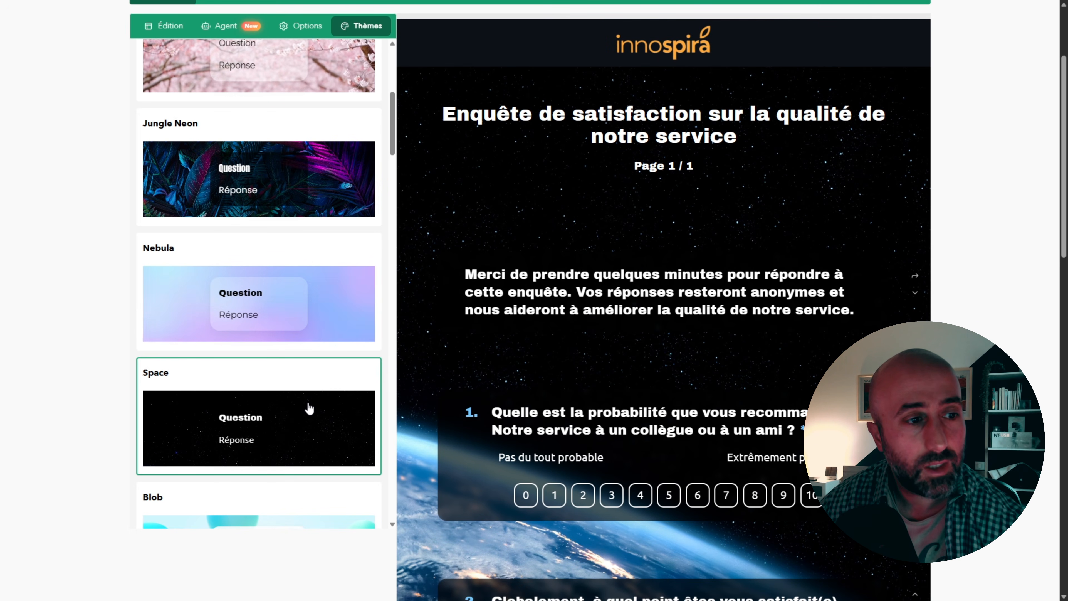
- Apply the Base - Dark Mode default theme to the questionnaire
{"action": "scroll", "coordinate": [317, 449], "scroll_direction": "up", "scroll_amount": 5}
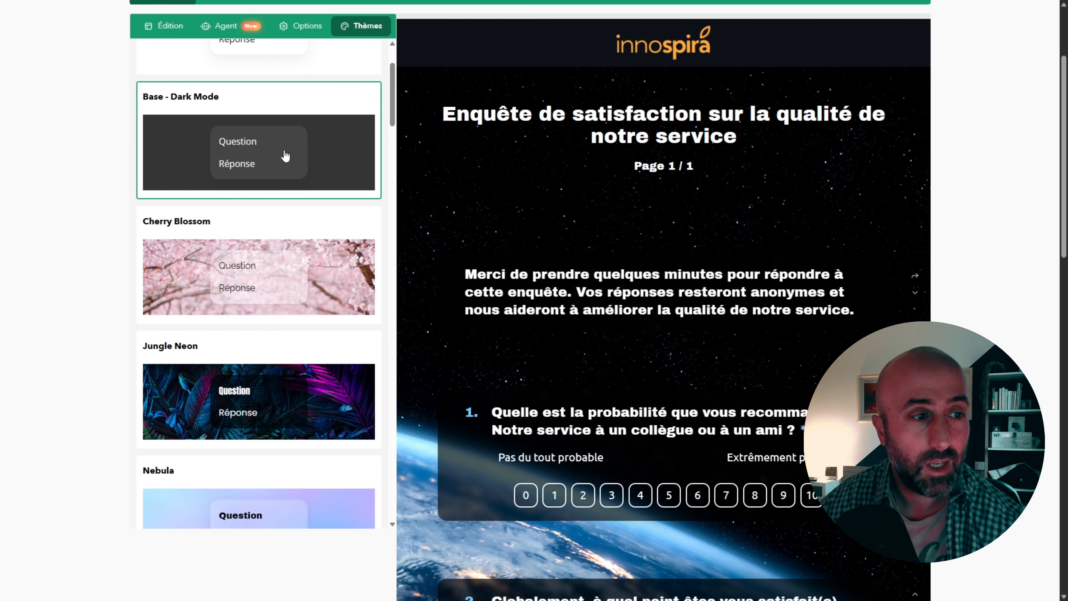
{"action": "left_click", "coordinate": [293, 143]}
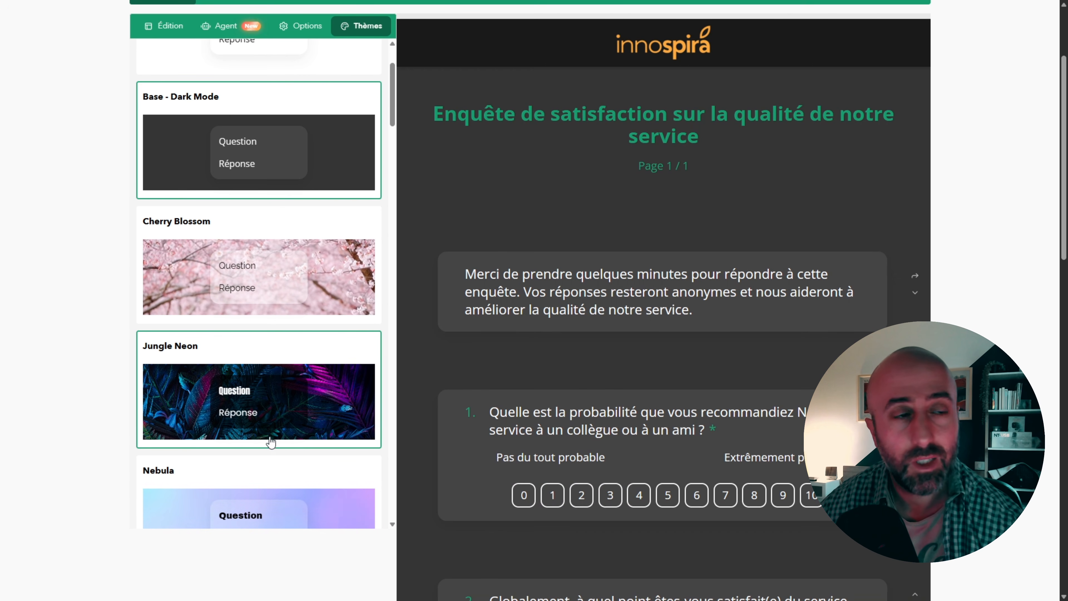
{"action": "scroll", "coordinate": [252, 378], "scroll_direction": "up", "scroll_amount": 3}
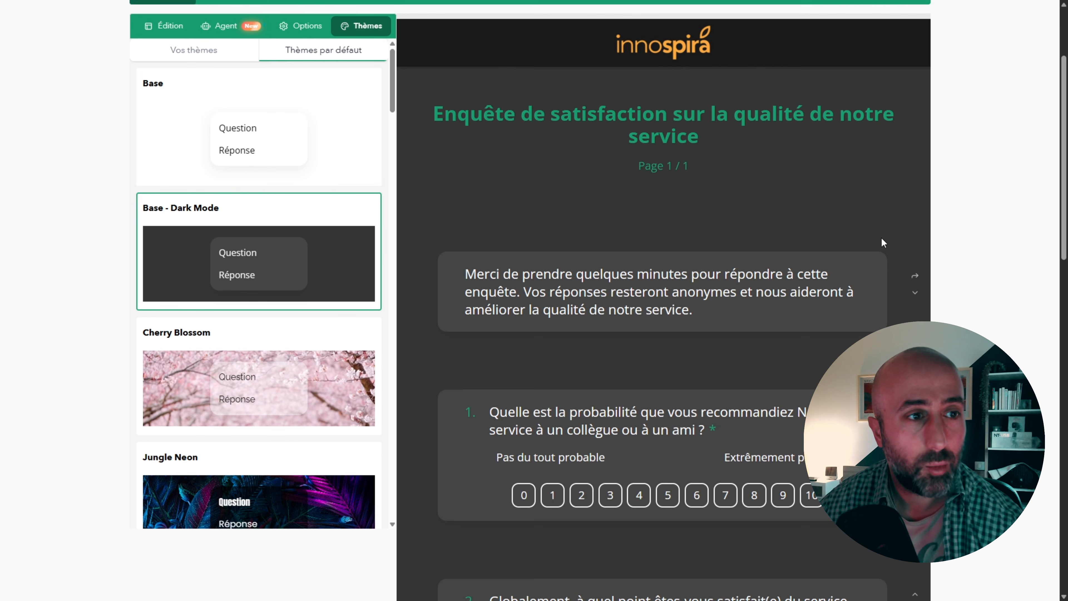
- Compare the prices and features of the Gratuit, Plus, Premium and Entreprise plans on the pricing page
{"action": "scroll", "coordinate": [894, 100], "scroll_direction": "up", "scroll_amount": 3}
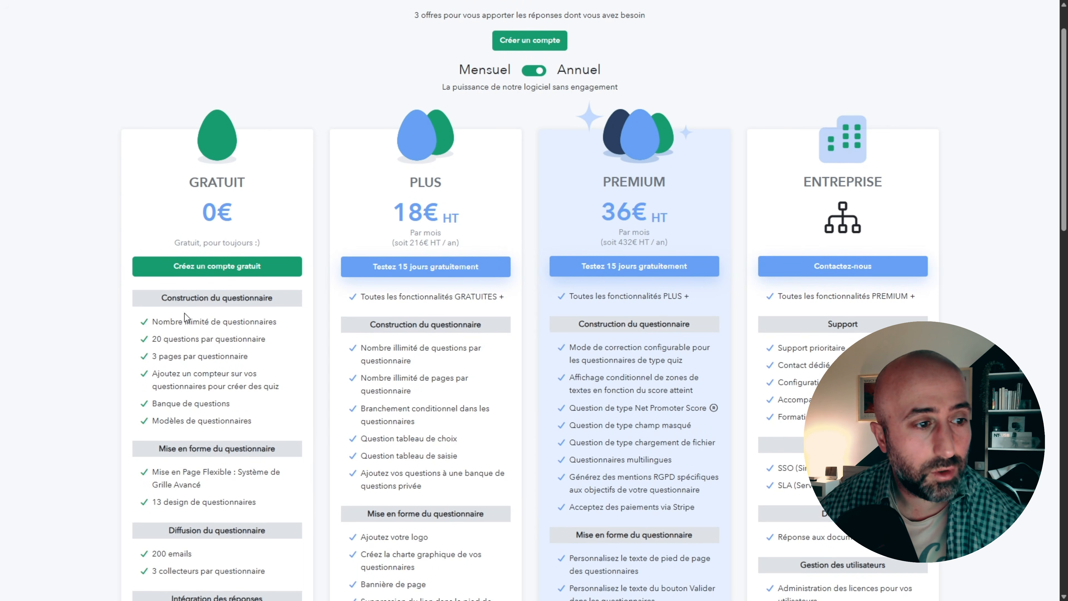
{"action": "scroll", "coordinate": [194, 353], "scroll_direction": "down", "scroll_amount": 1}
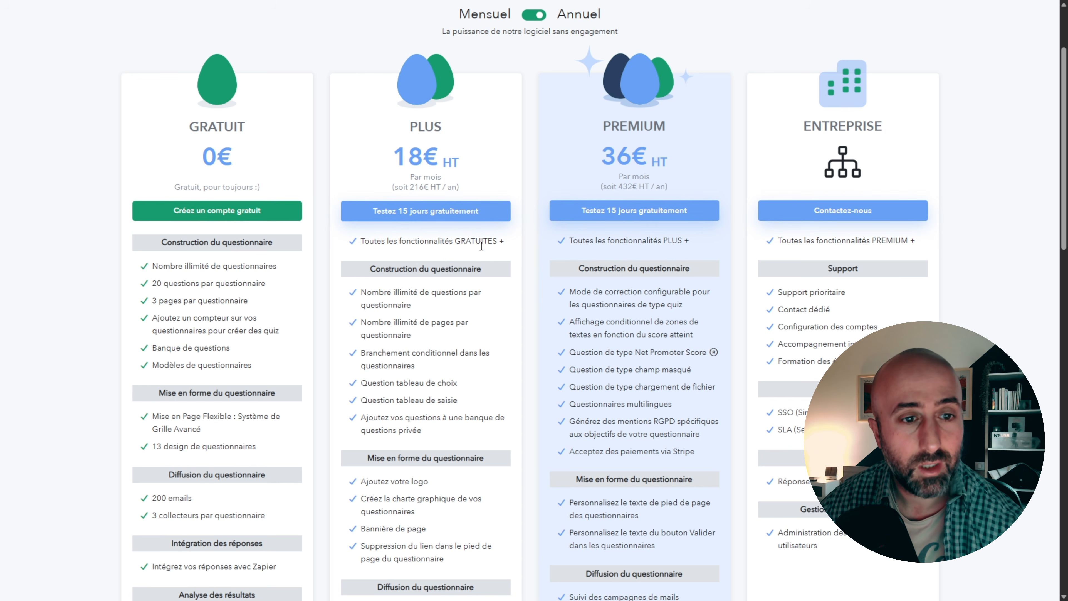
{"action": "scroll", "coordinate": [473, 344], "scroll_direction": "down", "scroll_amount": 2}
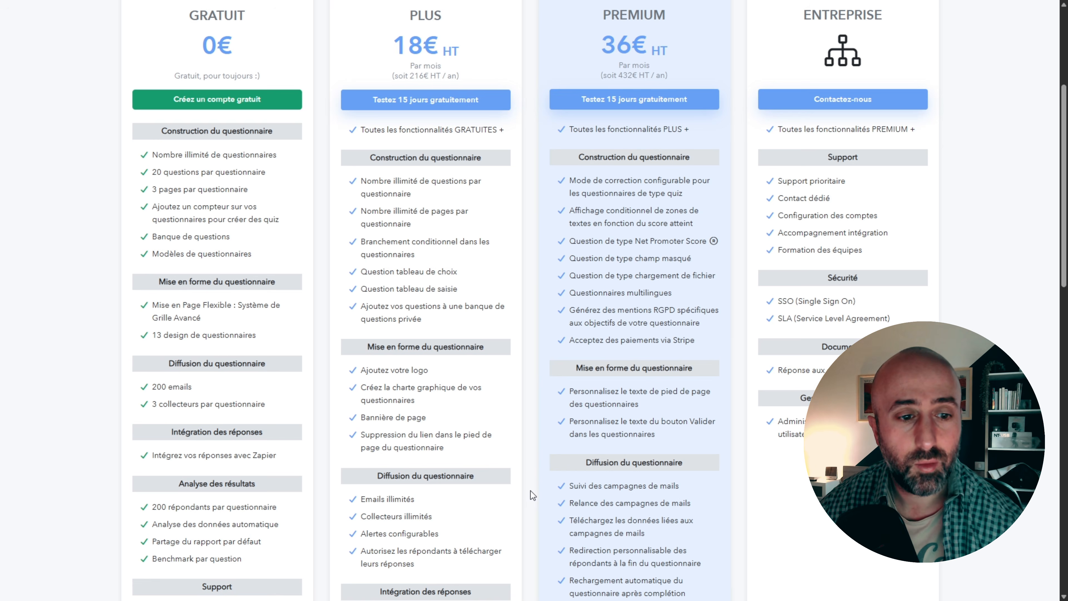
{"action": "scroll", "coordinate": [529, 488], "scroll_direction": "down", "scroll_amount": 6}
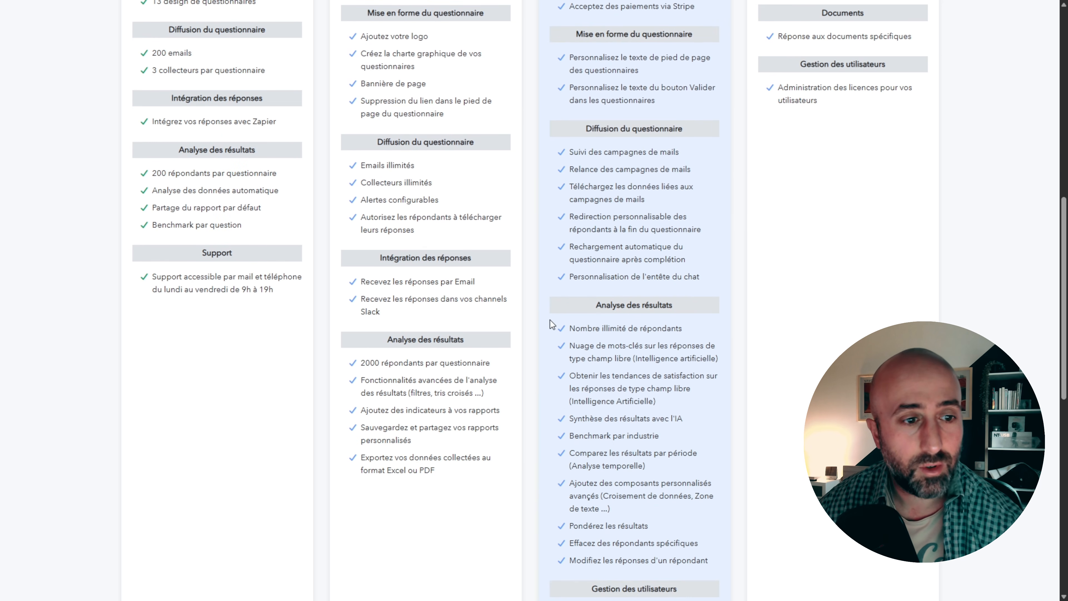
{"action": "scroll", "coordinate": [546, 311], "scroll_direction": "up", "scroll_amount": 8}
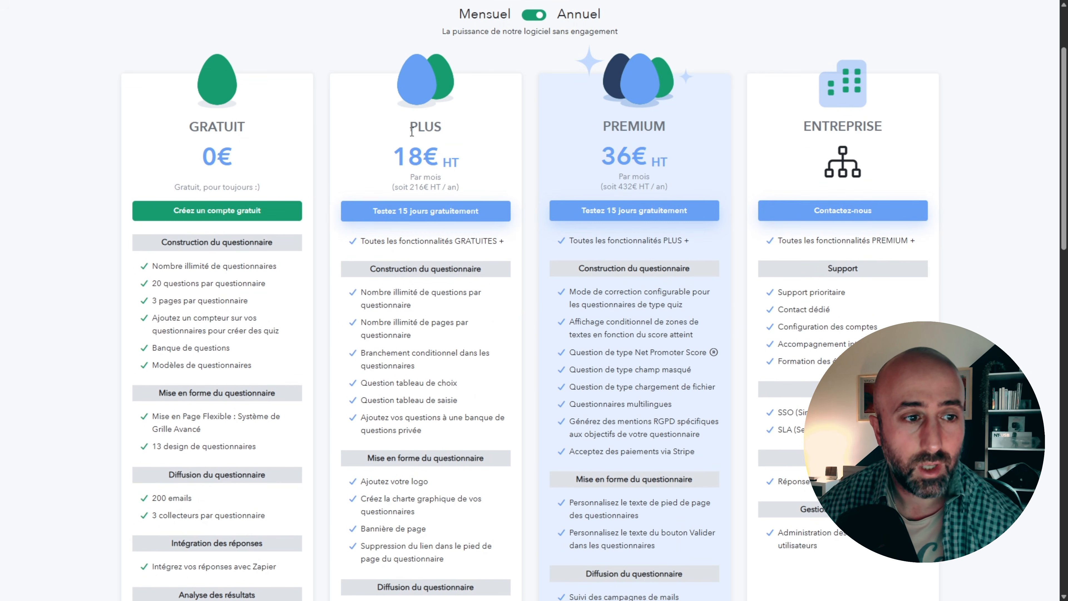
{"action": "scroll", "coordinate": [560, 303], "scroll_direction": "up", "scroll_amount": 3}
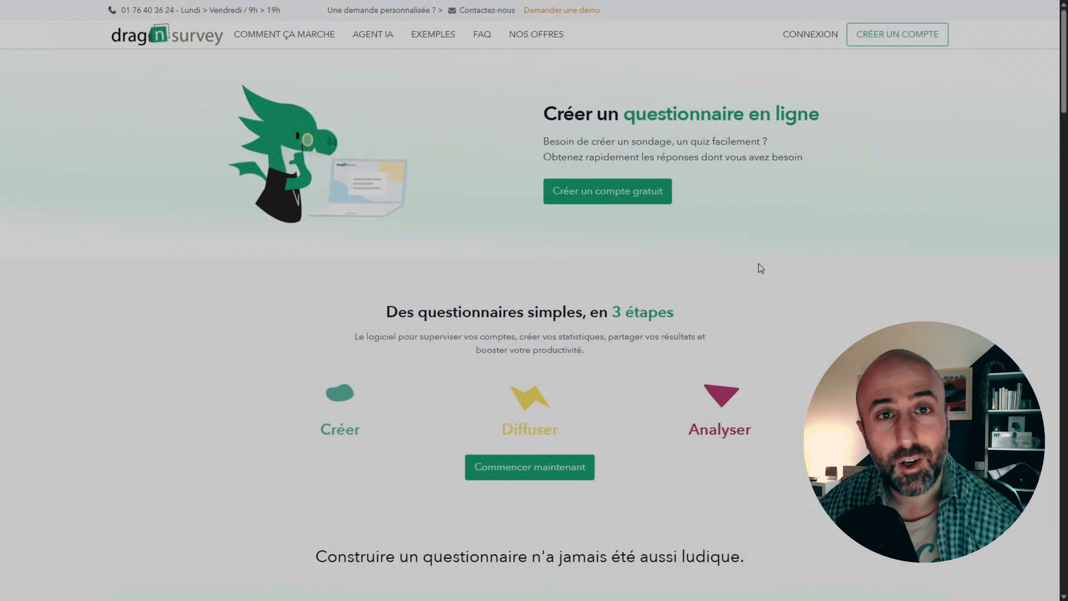